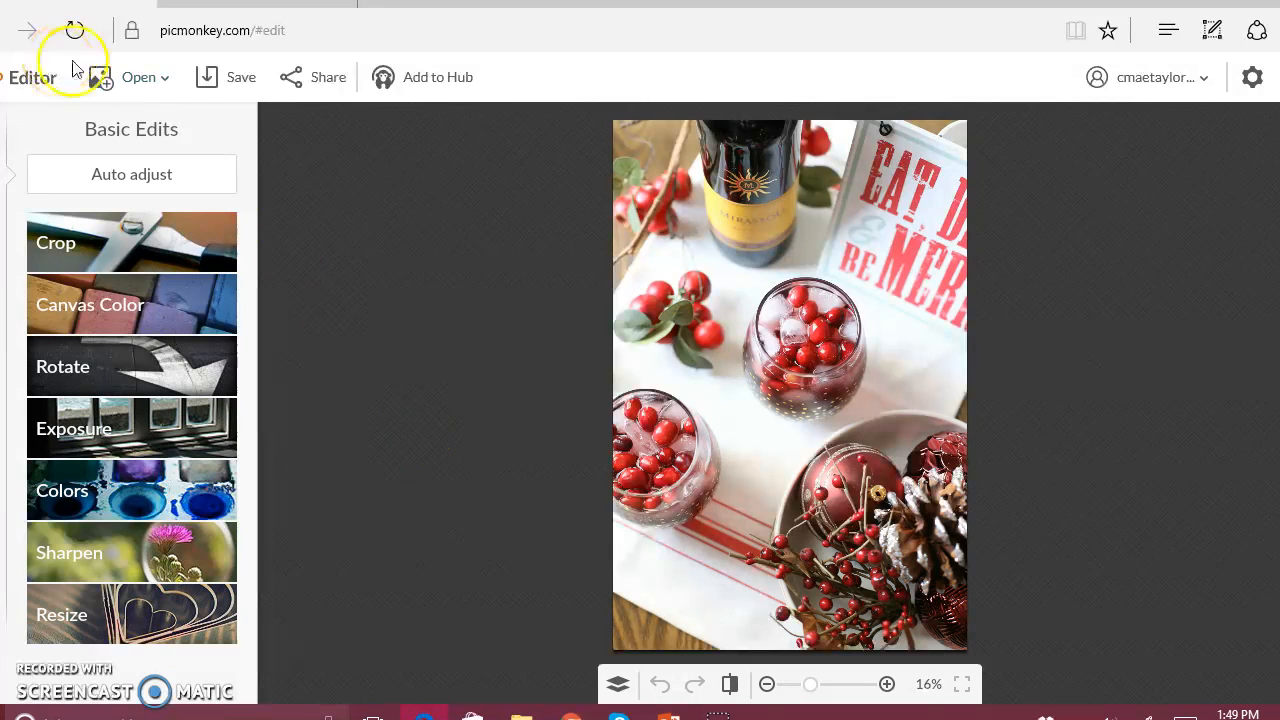
click(172, 86)
click(170, 128)
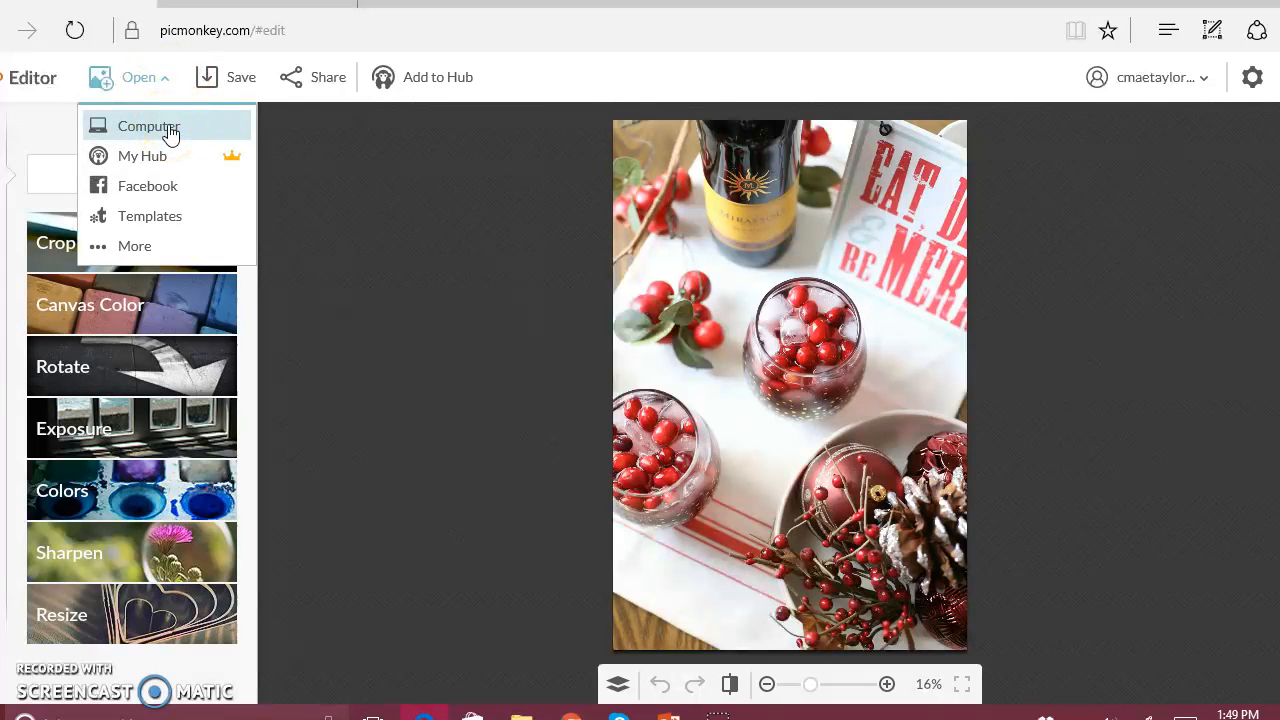
click(281, 214)
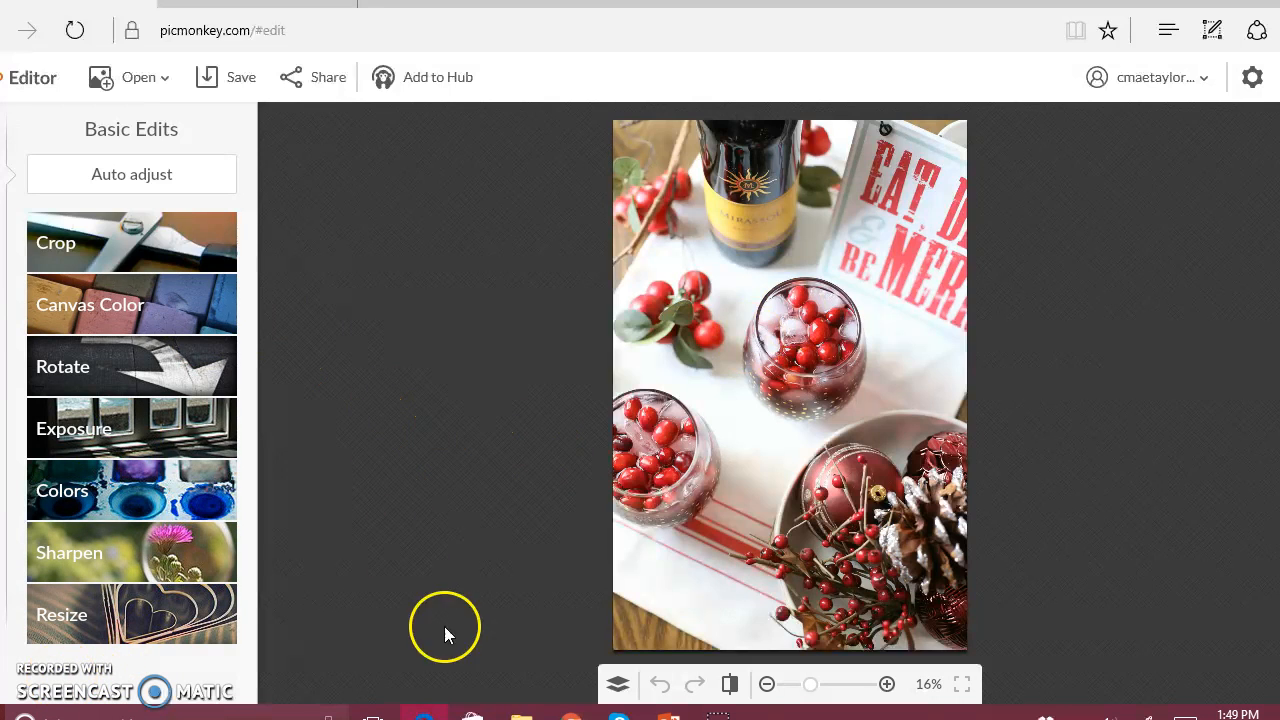
Resize the photo to 650 x 975 pixels and apply the new size.
click(166, 614)
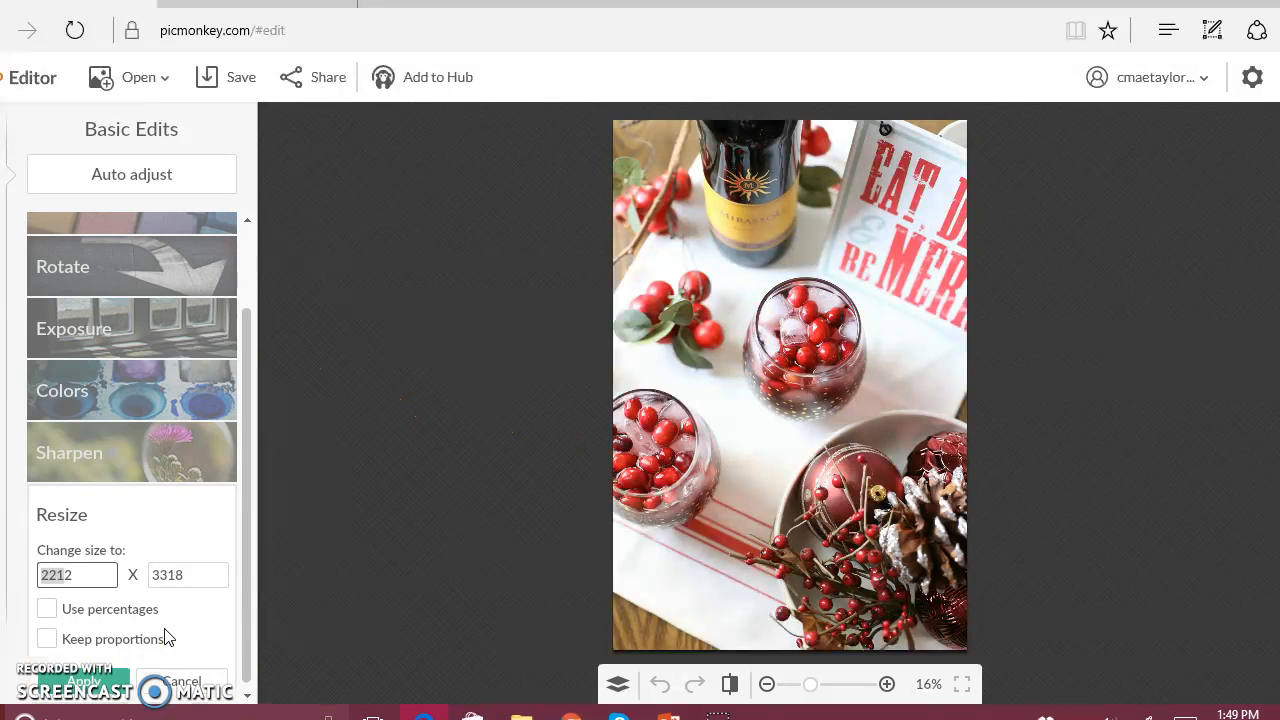
drag(91, 575, 28, 583)
text(650)
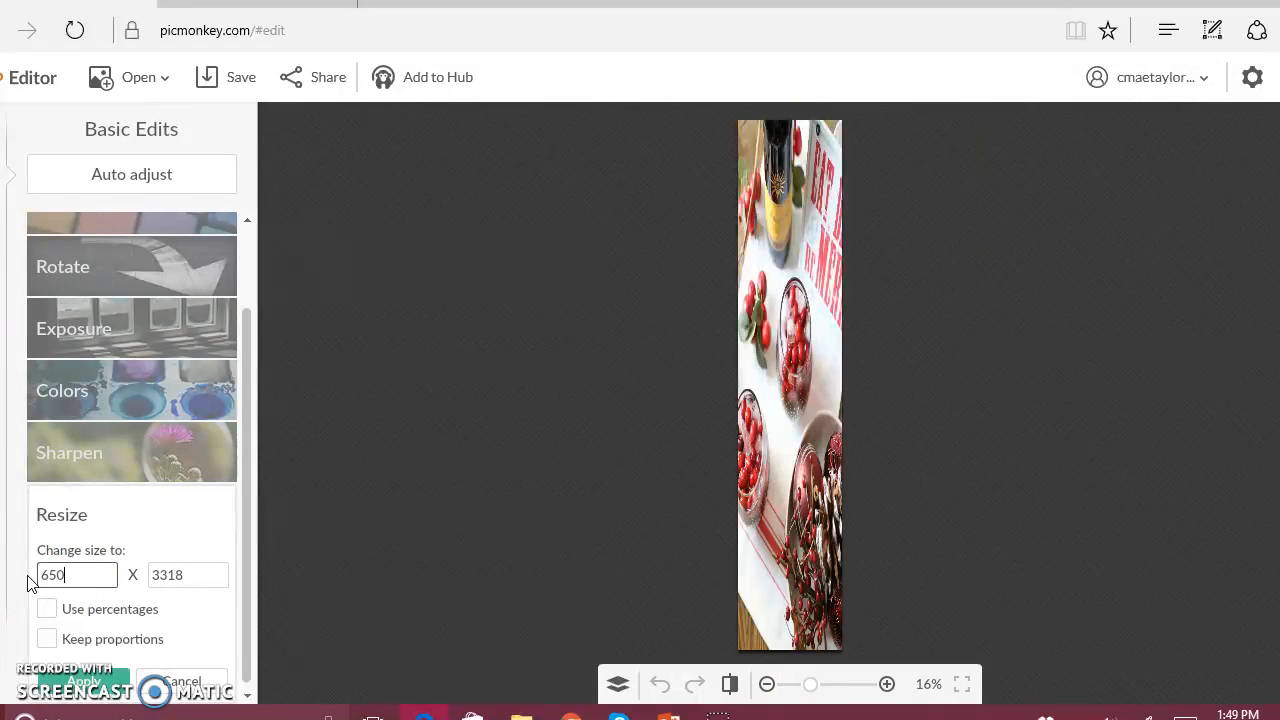
drag(206, 577, 150, 585)
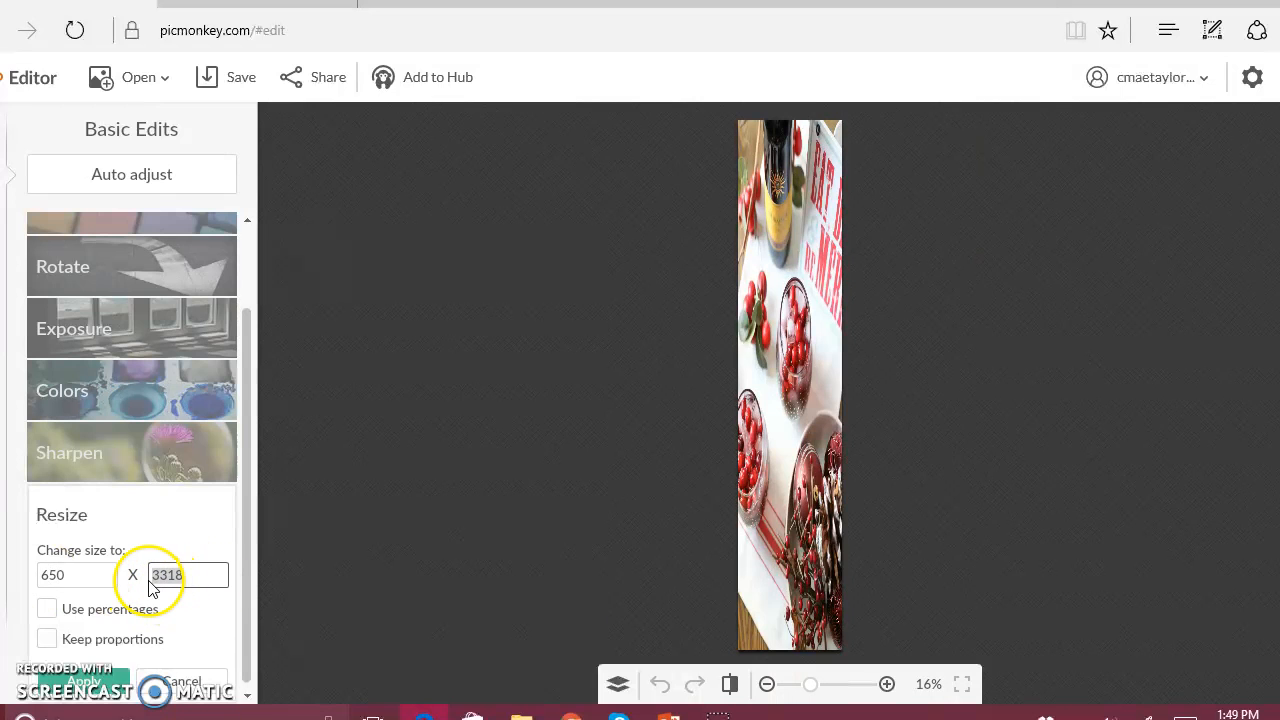
text(975)
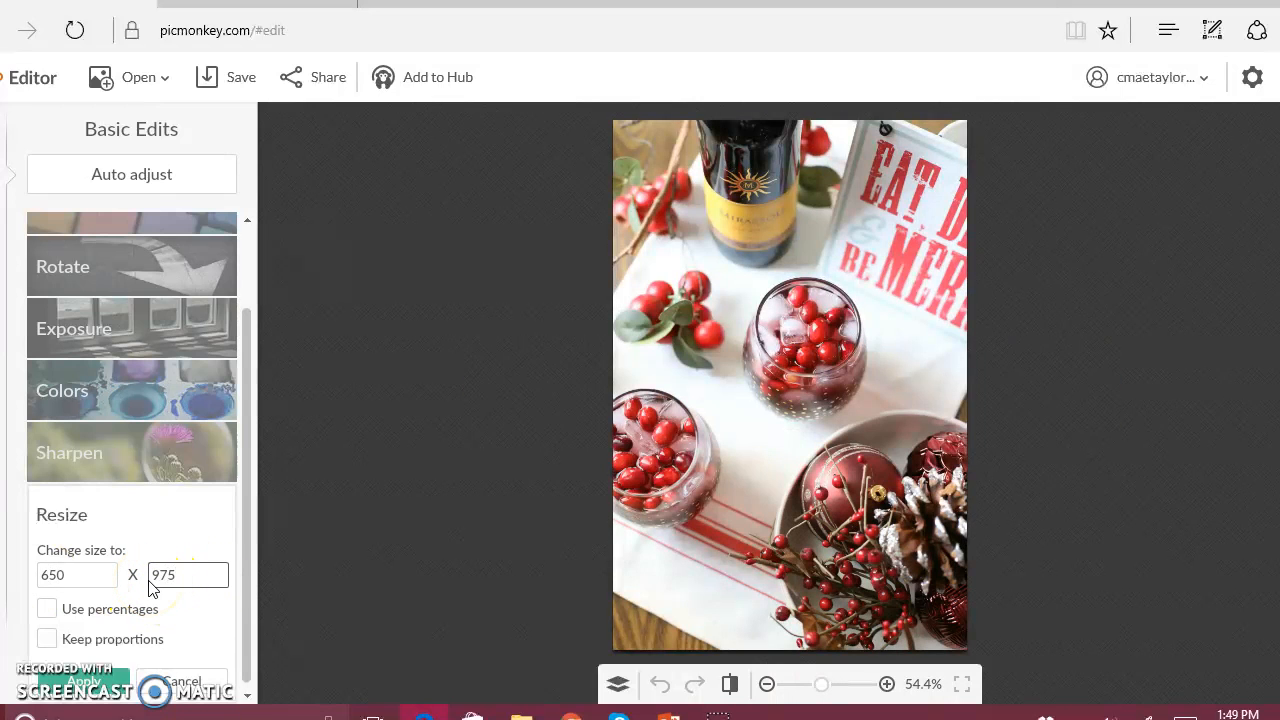
click(100, 681)
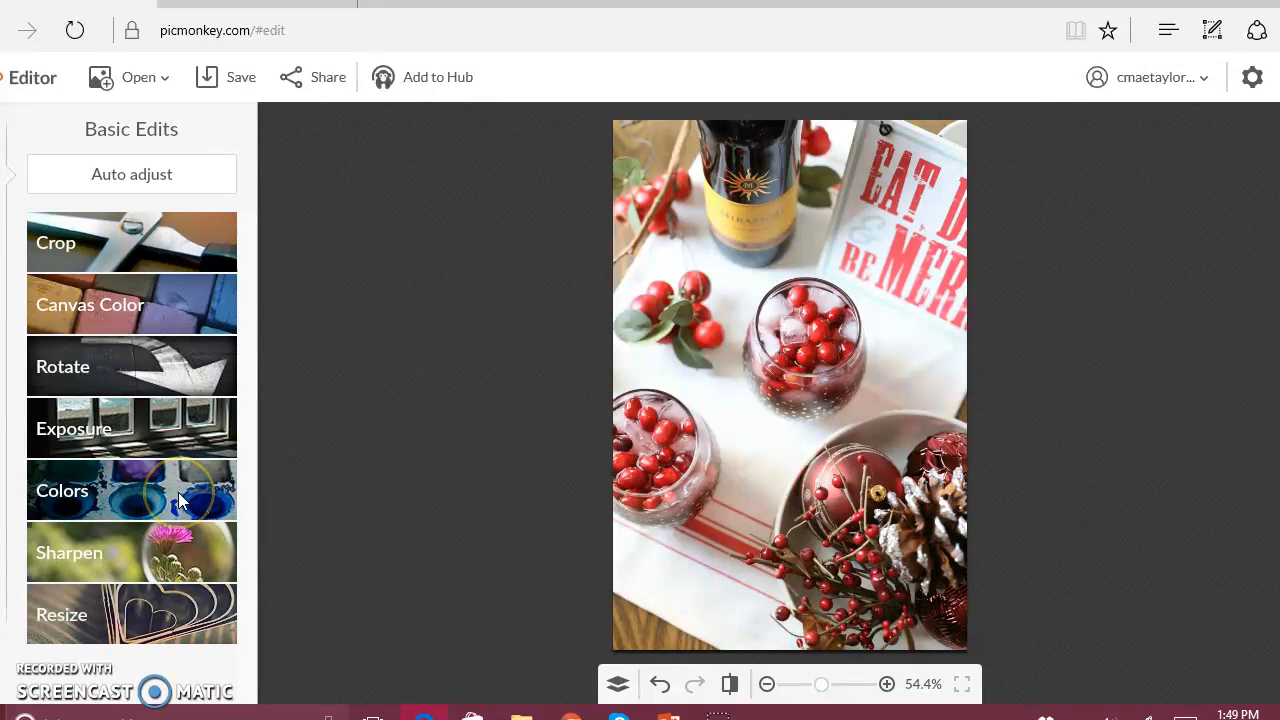
Try lowering the photo's brightness to -11 in the exposure adjustments, and discard the change.
click(138, 427)
mouse_move(138, 520)
mouse_down()
mouse_move(160, 517)
mouse_move(125, 520)
mouse_up()
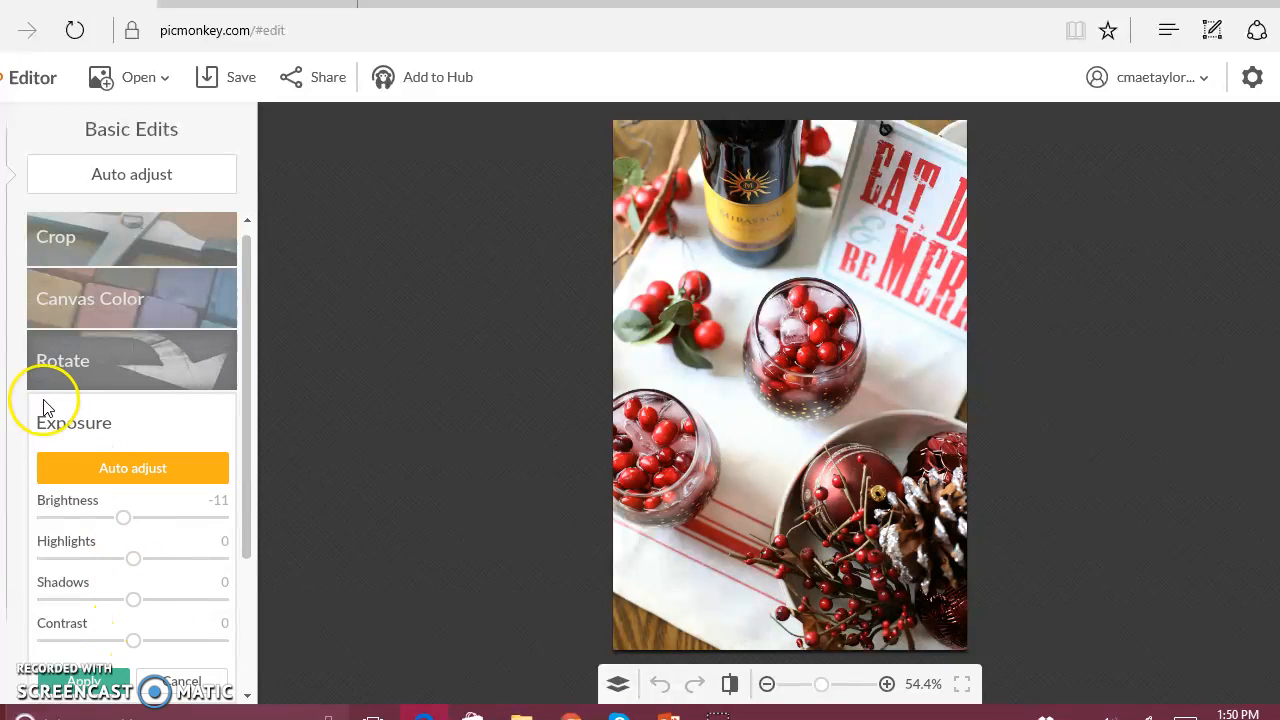
click(182, 681)
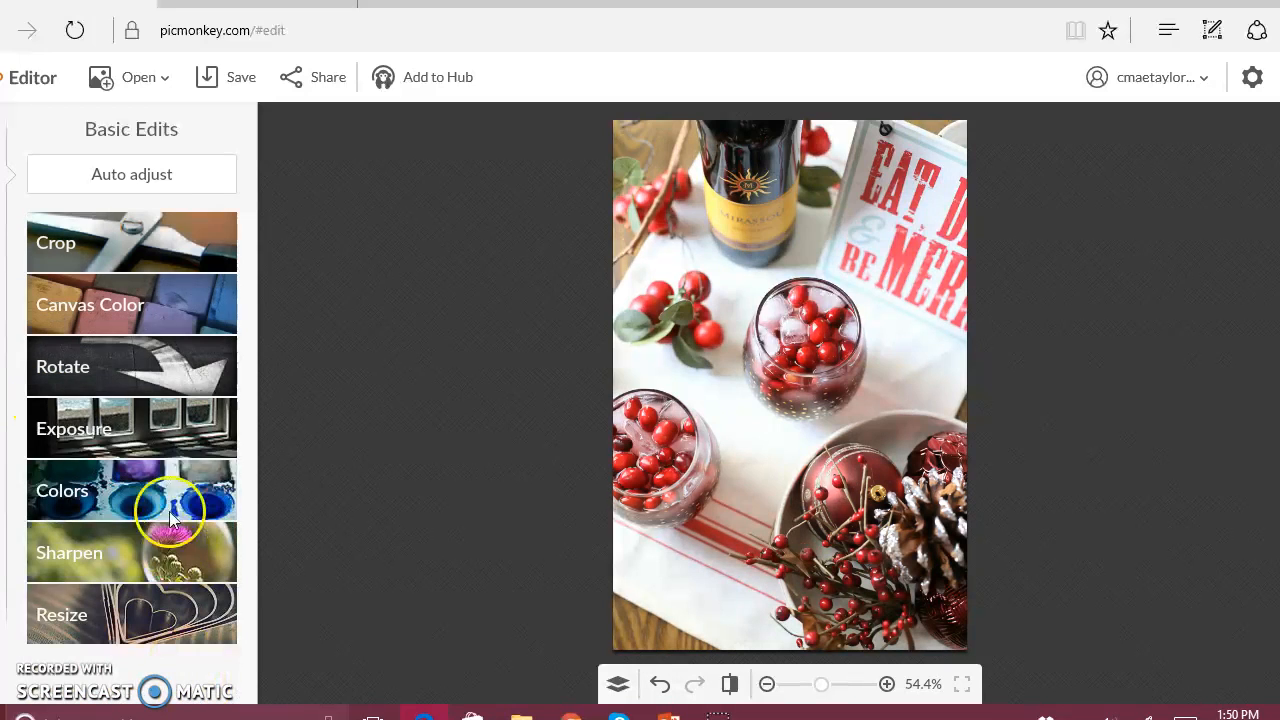
Try rotating the photo counterclockwise through a full turn and straightening it by 0.39, and discard the changes.
click(153, 375)
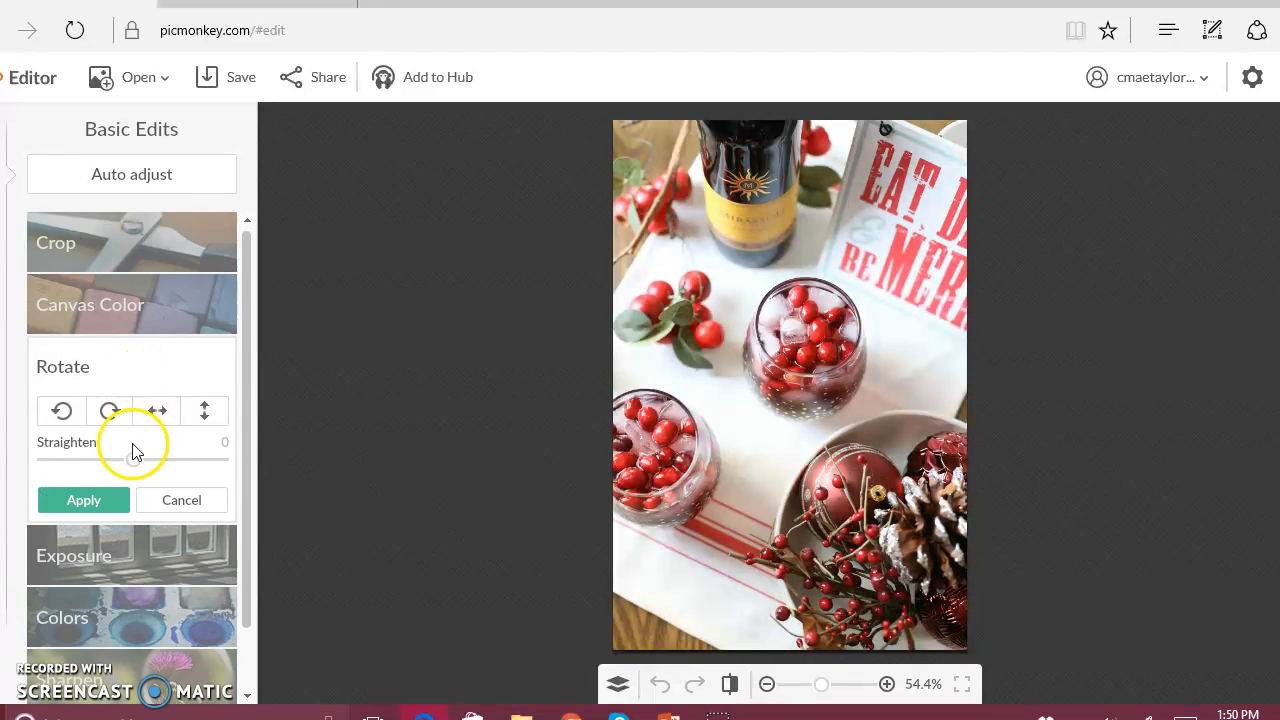
click(63, 411)
click(63, 411)
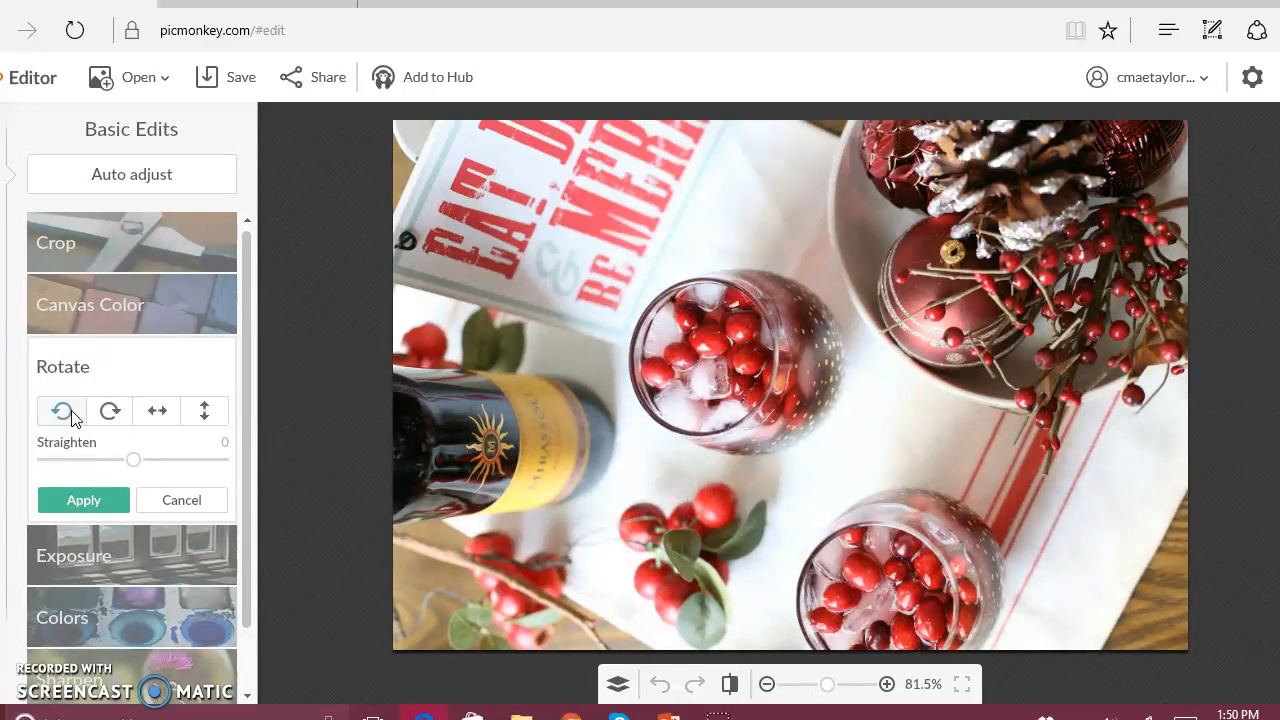
click(63, 411)
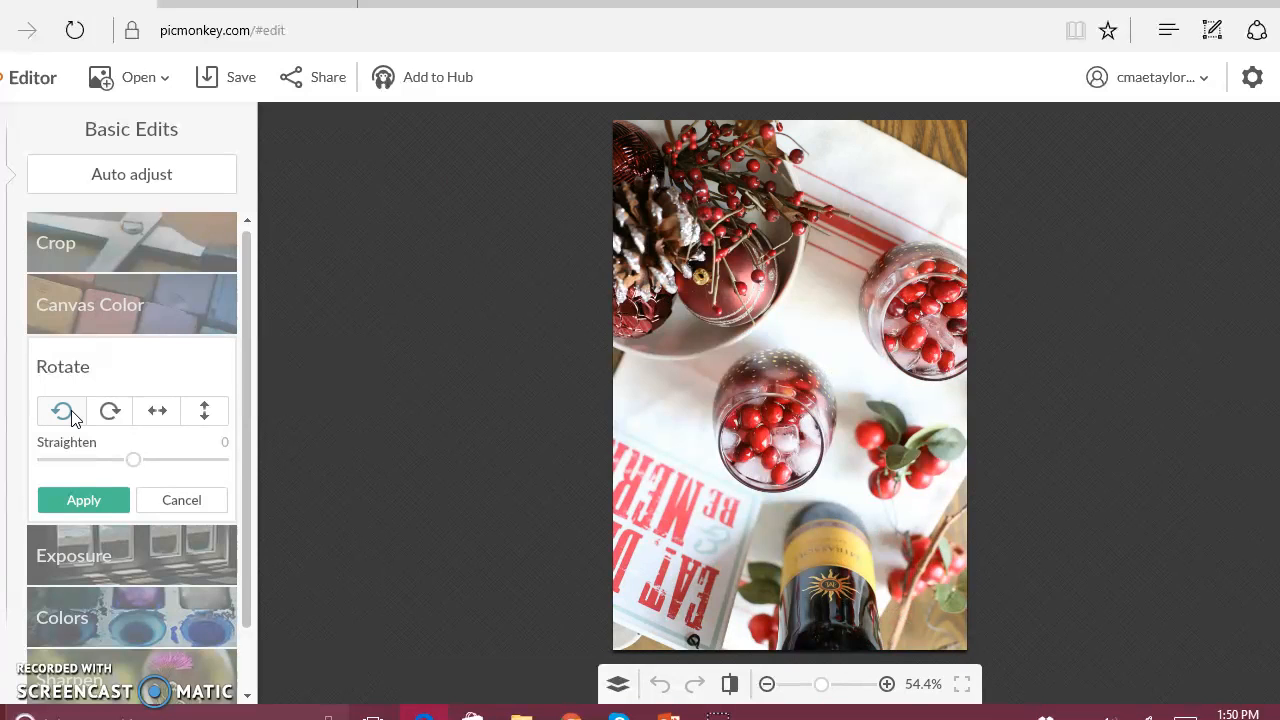
click(70, 415)
click(70, 415)
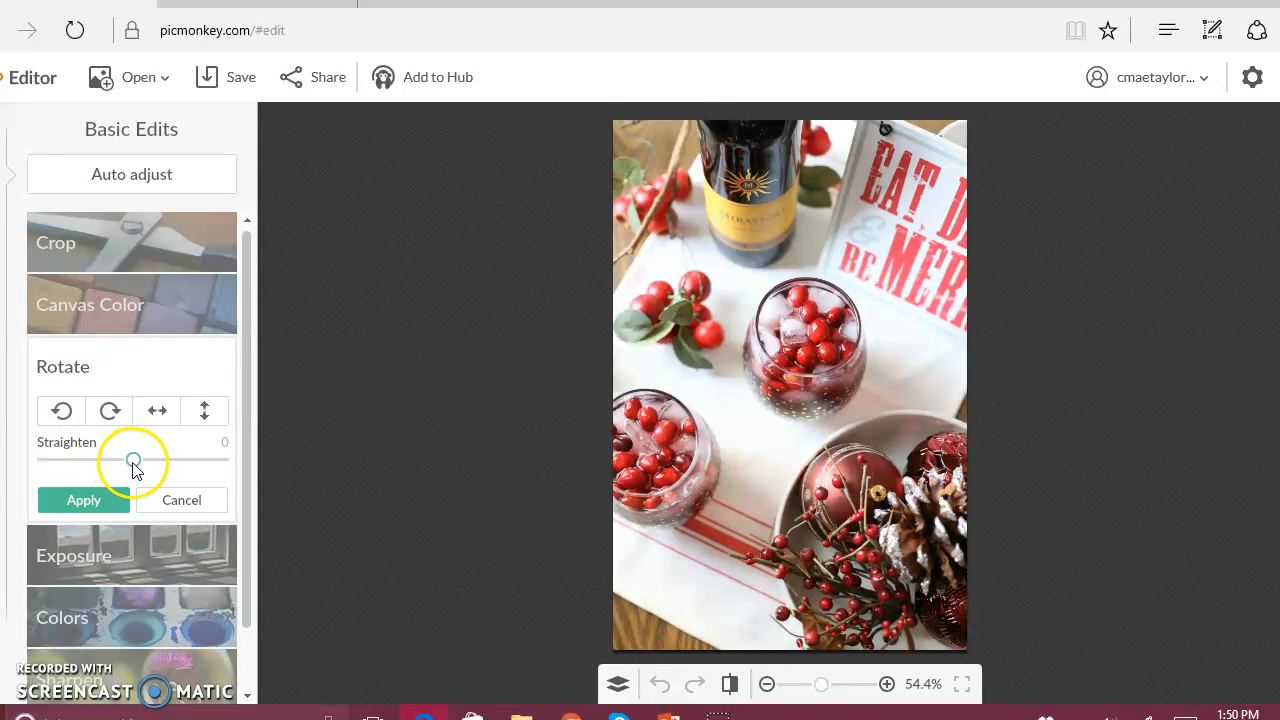
mouse_move(134, 464)
mouse_down()
mouse_move(165, 477)
mouse_move(140, 481)
mouse_up()
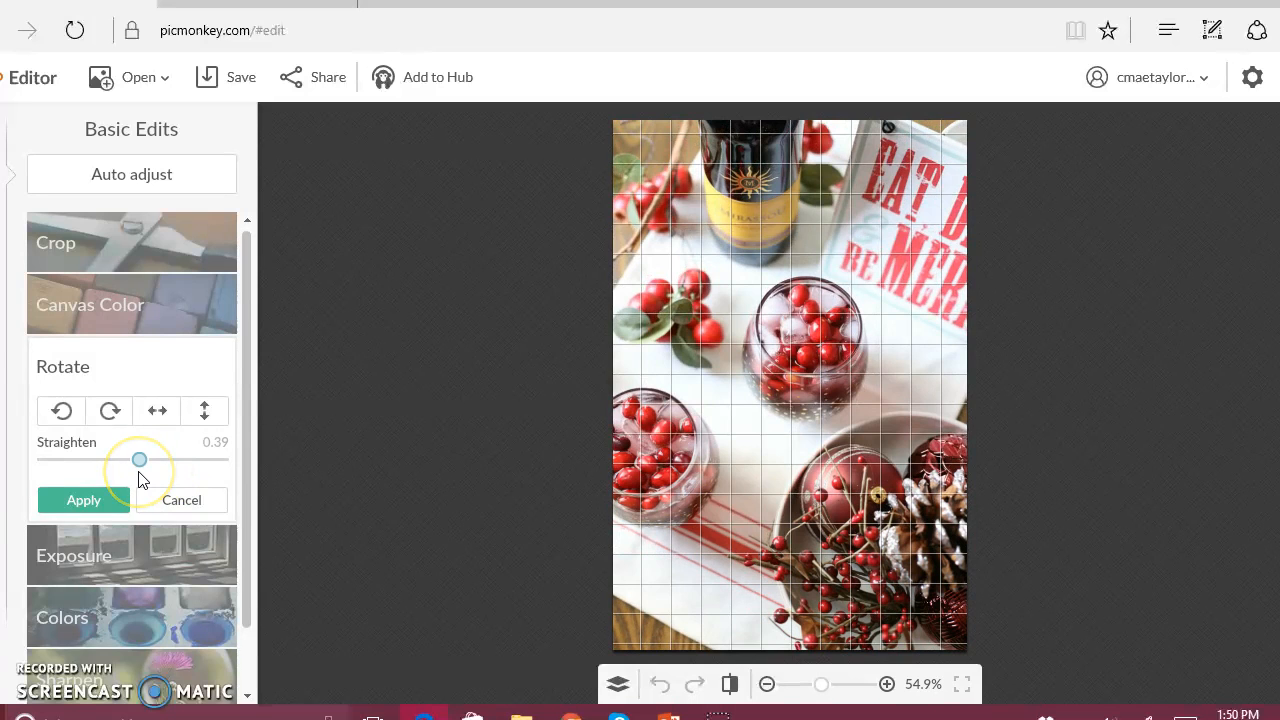
click(127, 505)
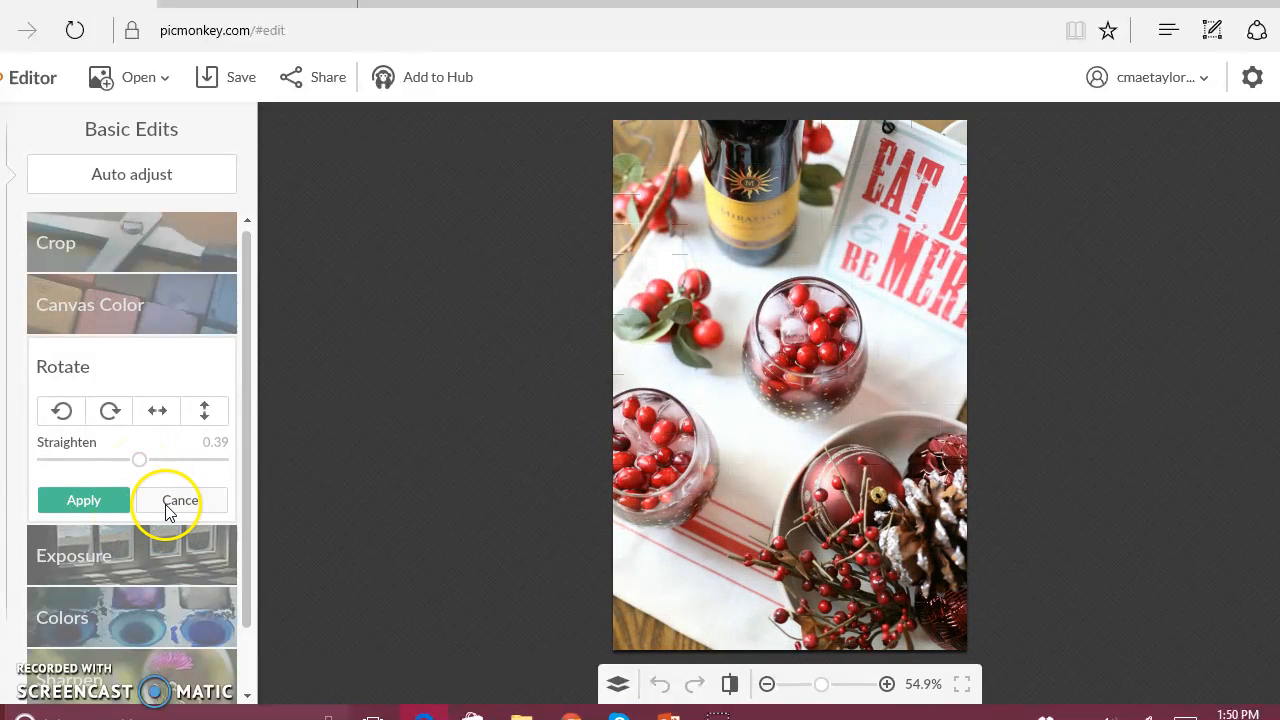
click(157, 490)
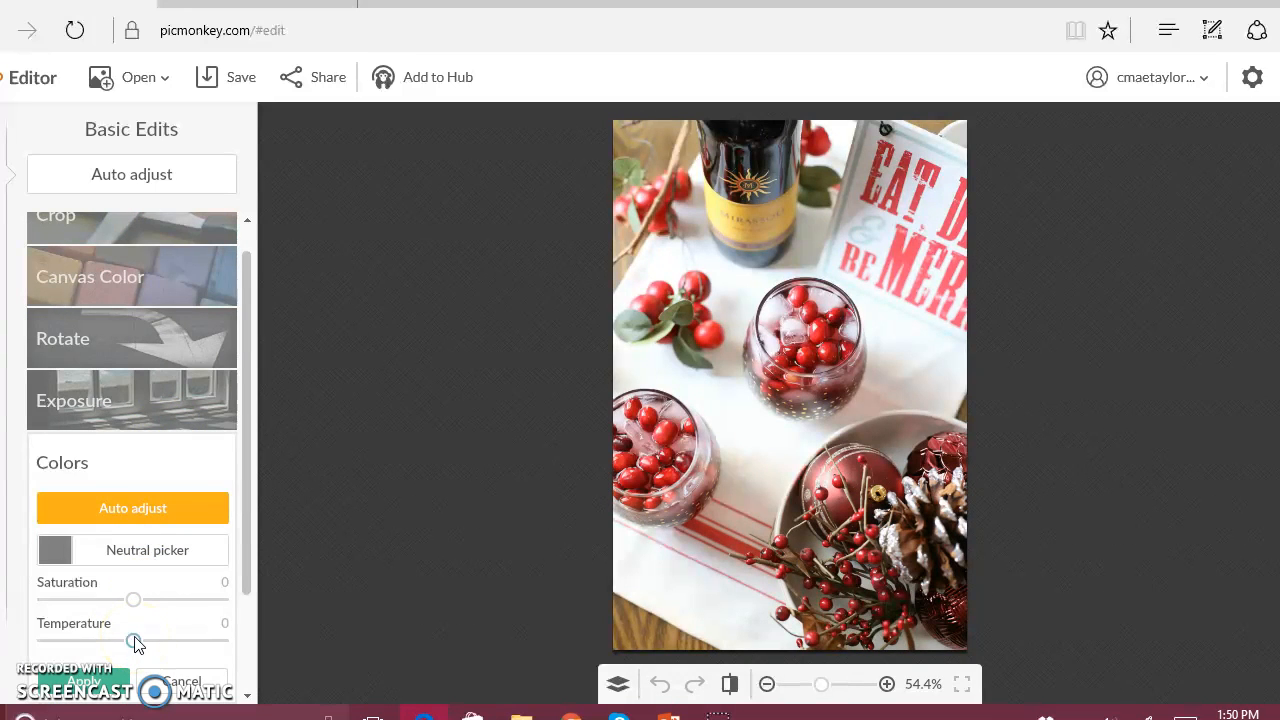
click(88, 505)
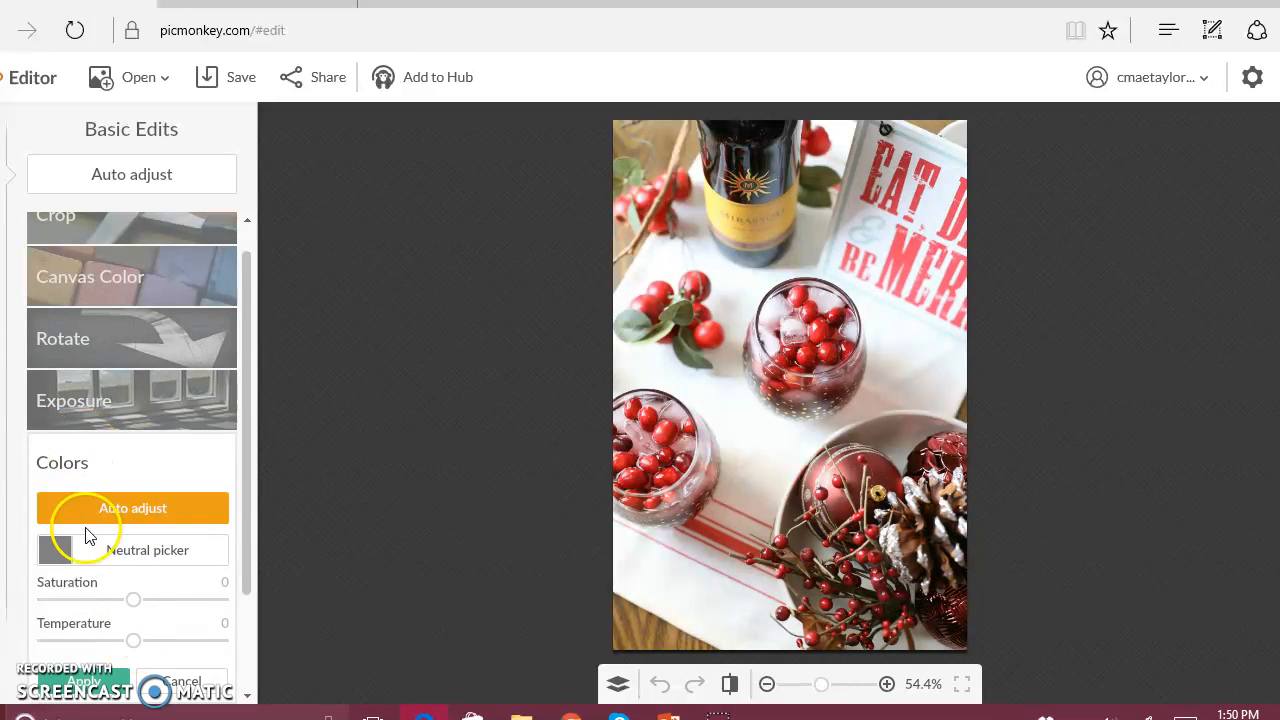
click(195, 680)
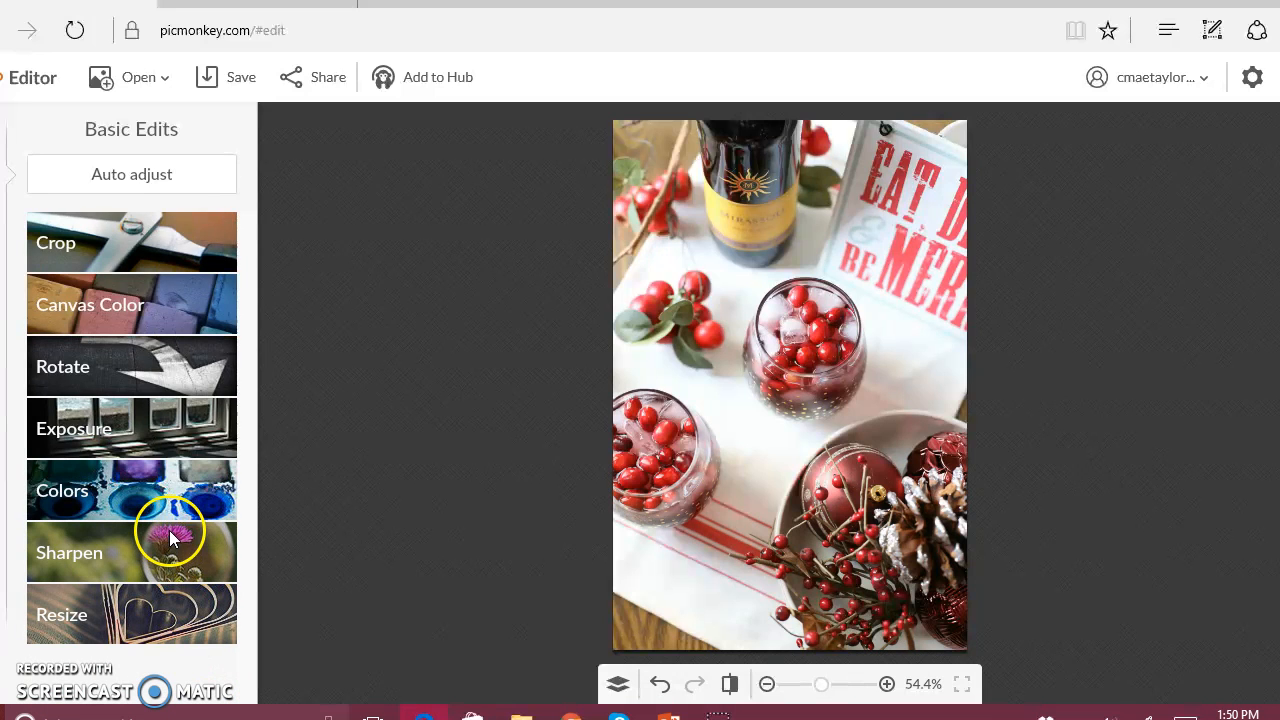
Try a 434 x 651 crop with no fixed proportions, moving the frame up over the wine bottle and middle glass, and cancel it.
click(144, 246)
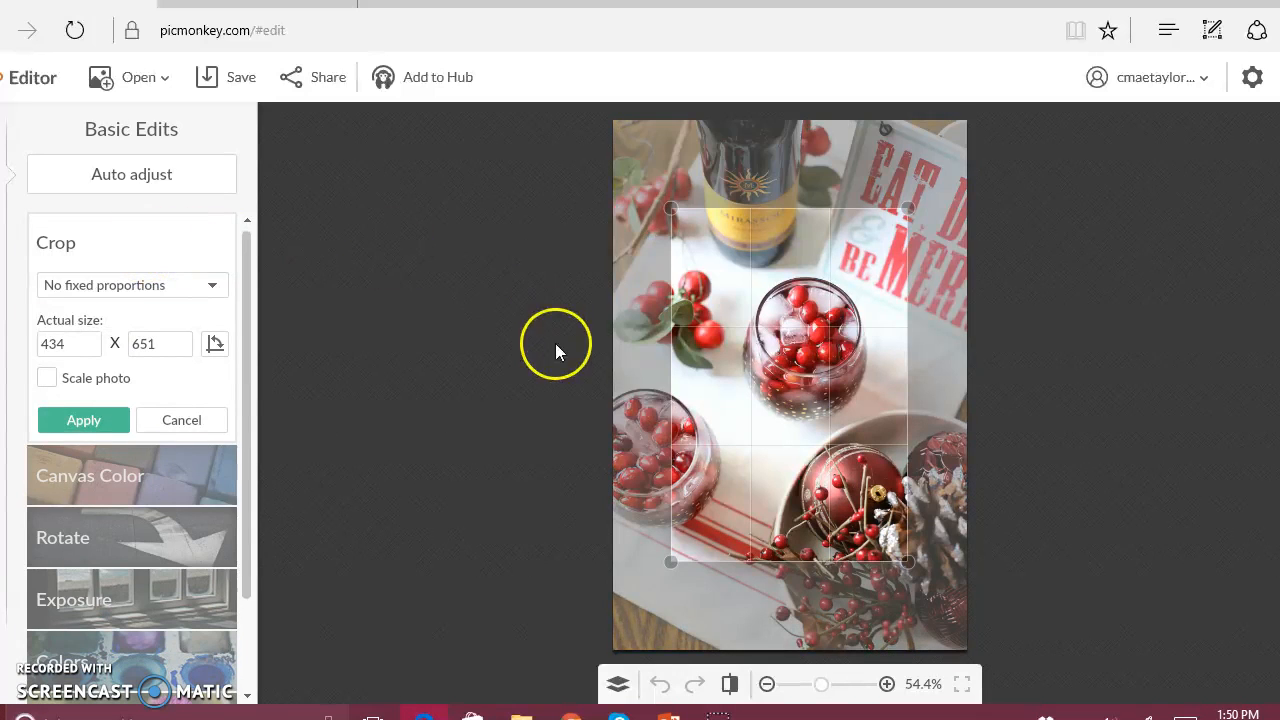
drag(747, 368, 749, 278)
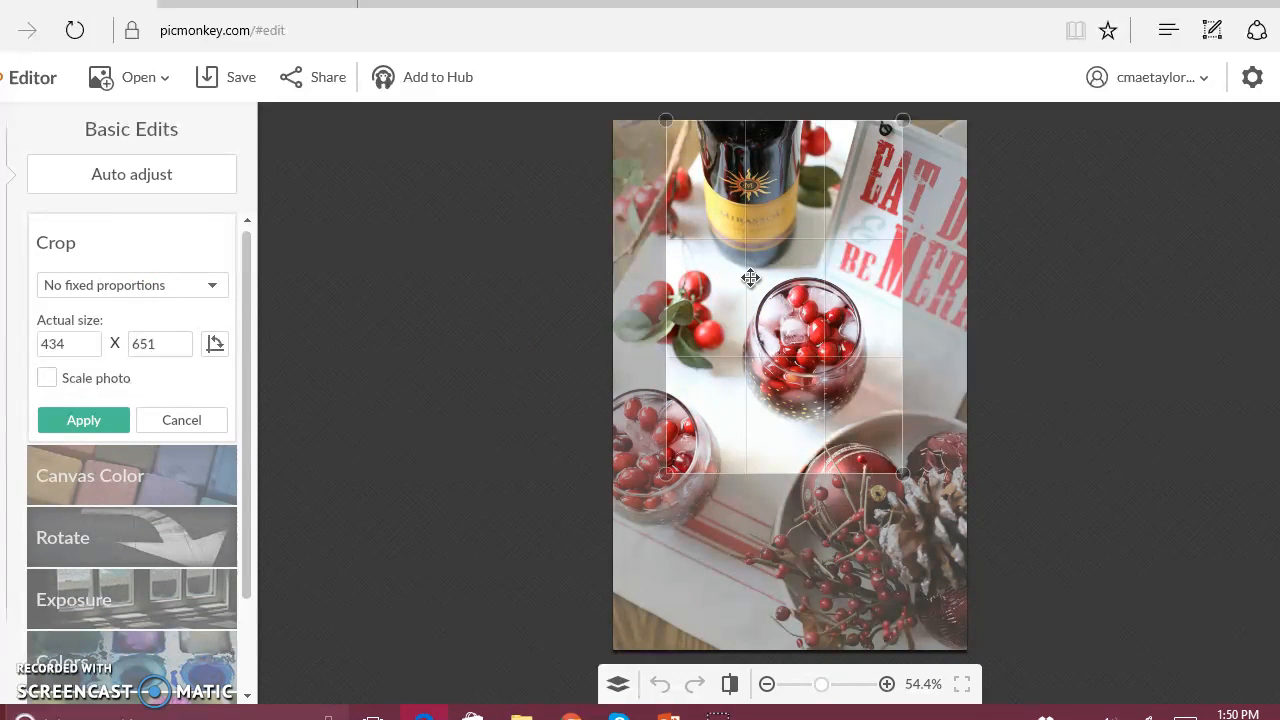
click(740, 286)
click(173, 420)
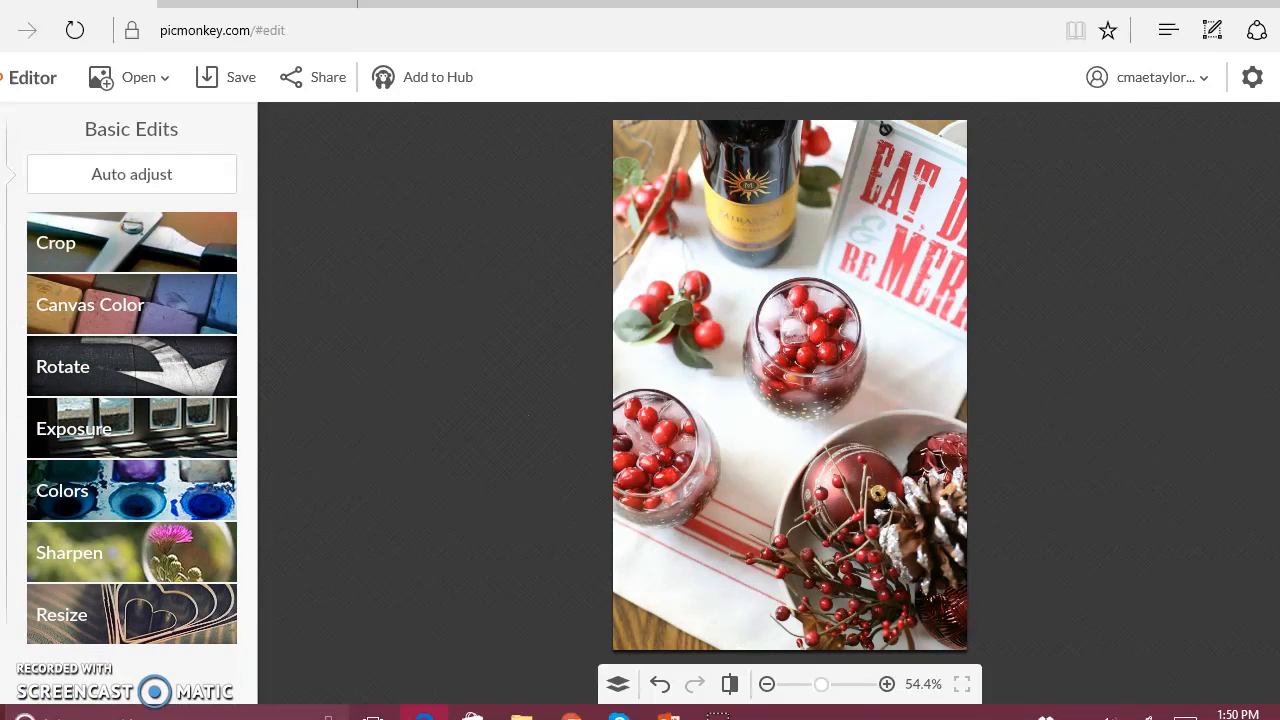
Add a text layer reading "Cranberry Cocktail" to the photo in the Chunk Five font.
click(2, 318)
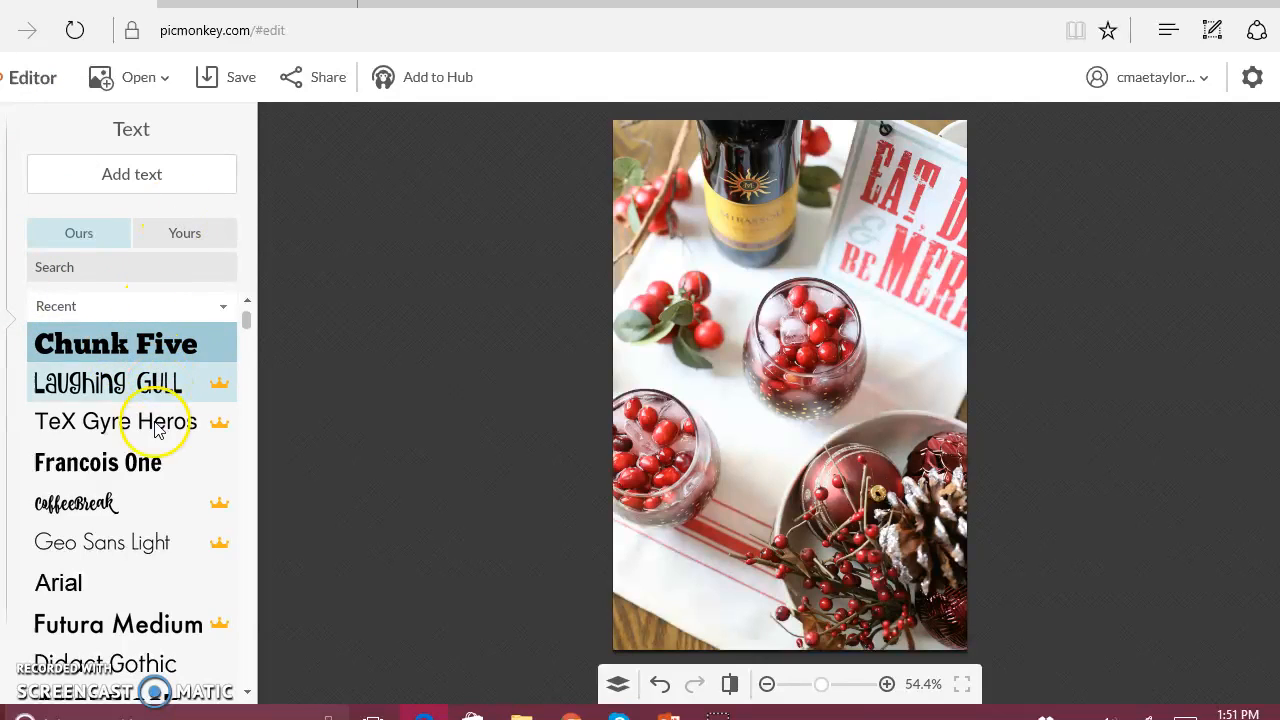
scroll(154, 463, down, 3)
scroll(150, 468, down, 5)
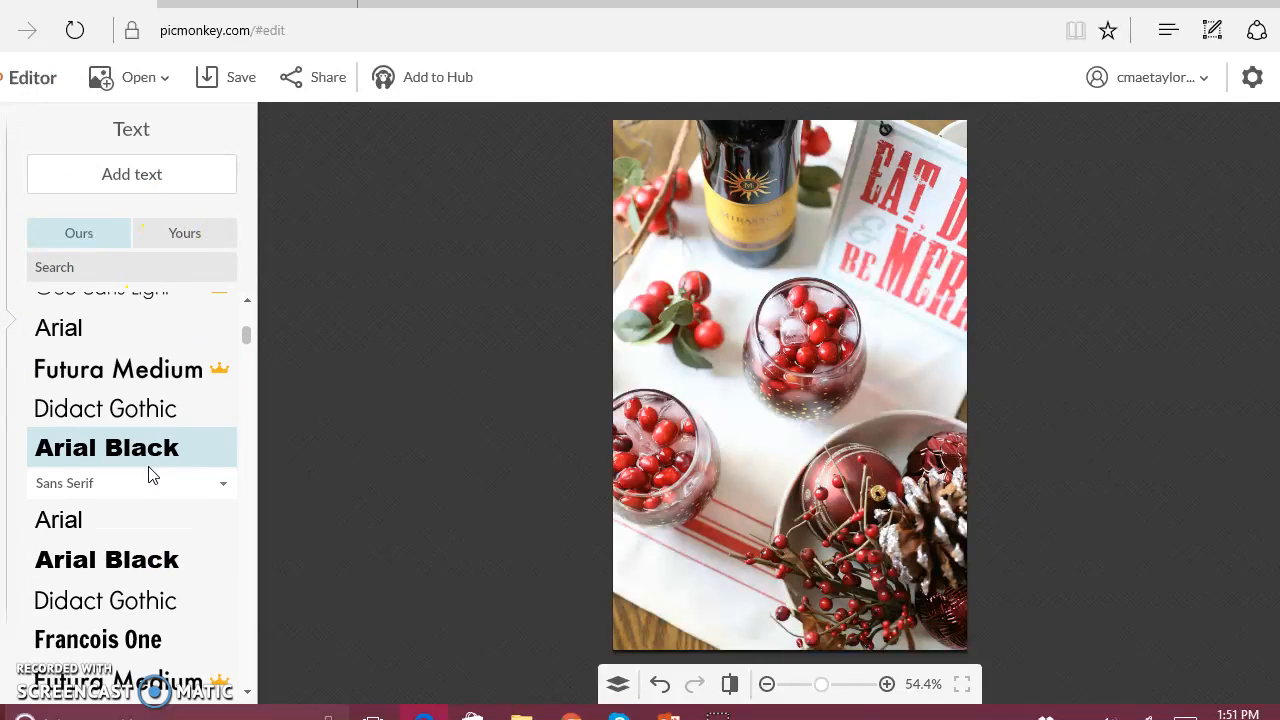
scroll(150, 468, up, 6)
scroll(172, 470, up, 3)
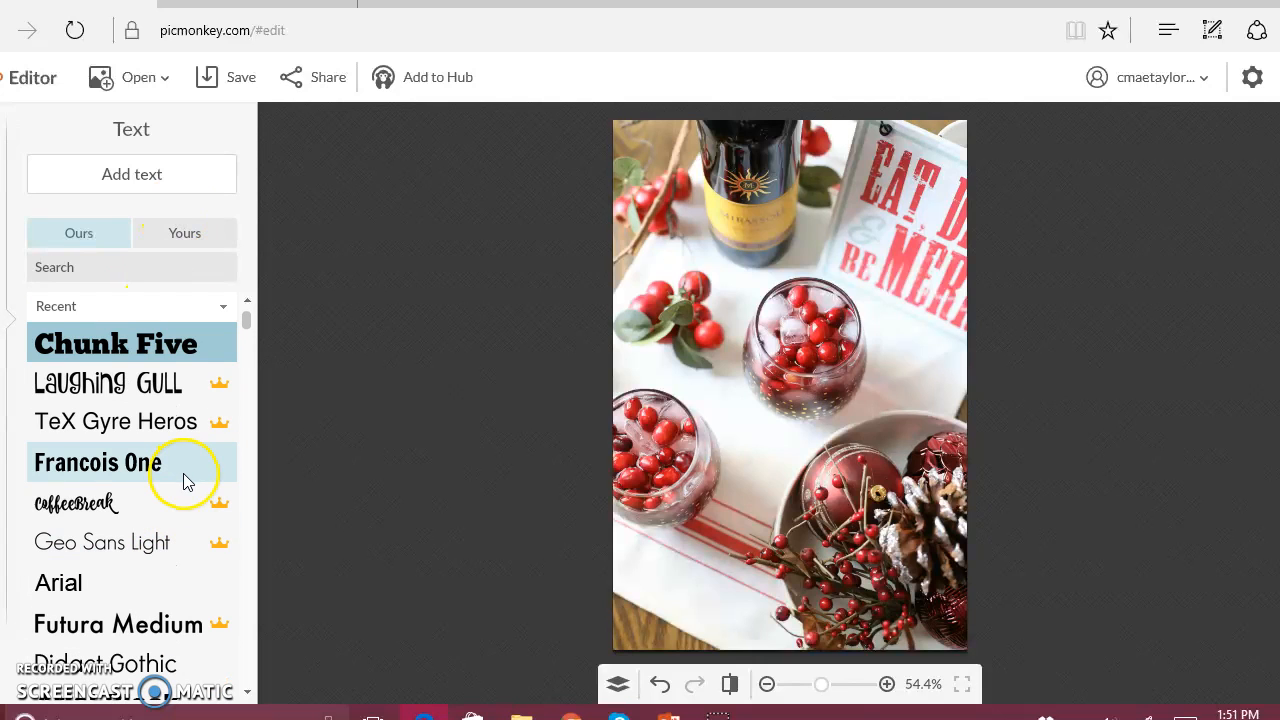
click(134, 178)
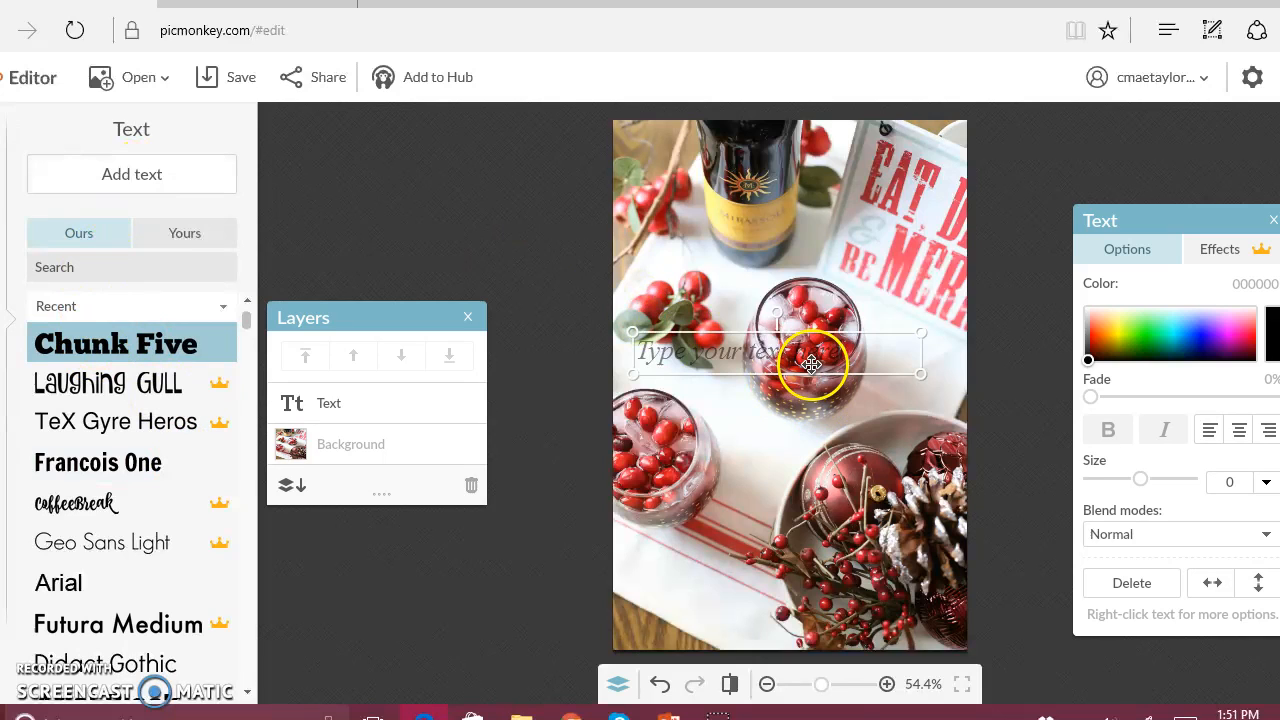
click(797, 359)
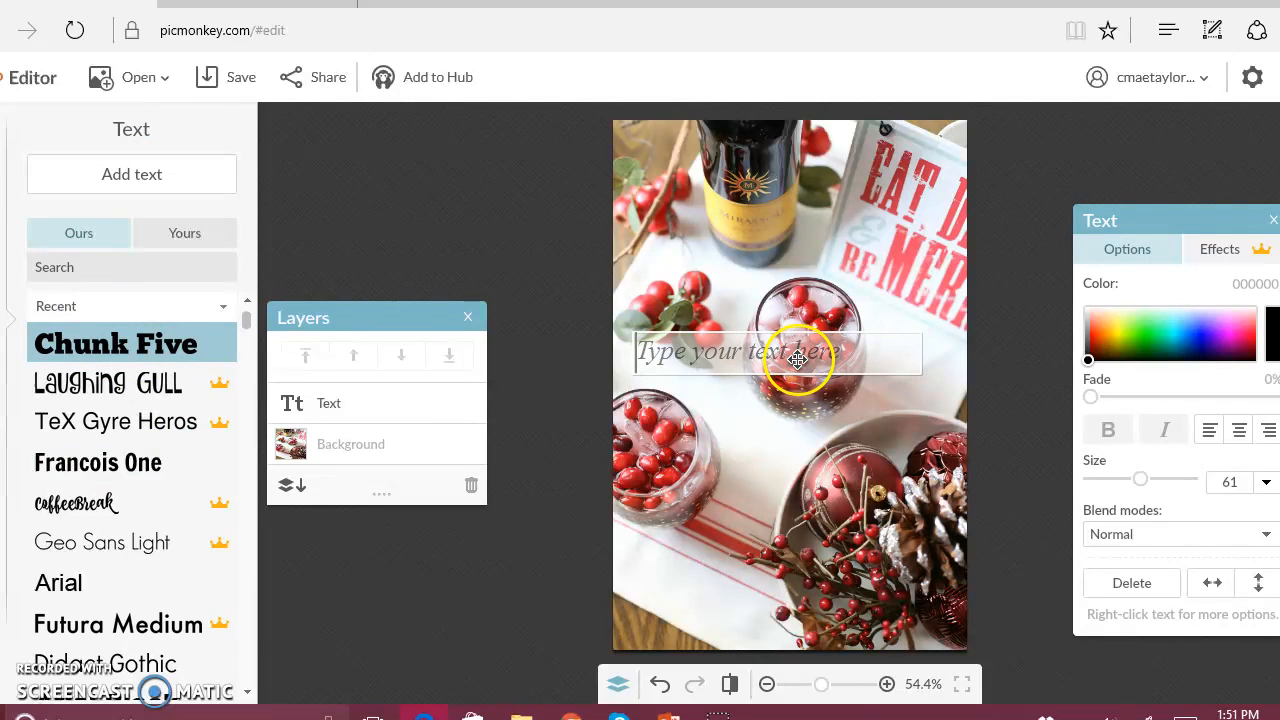
text(Cranber)
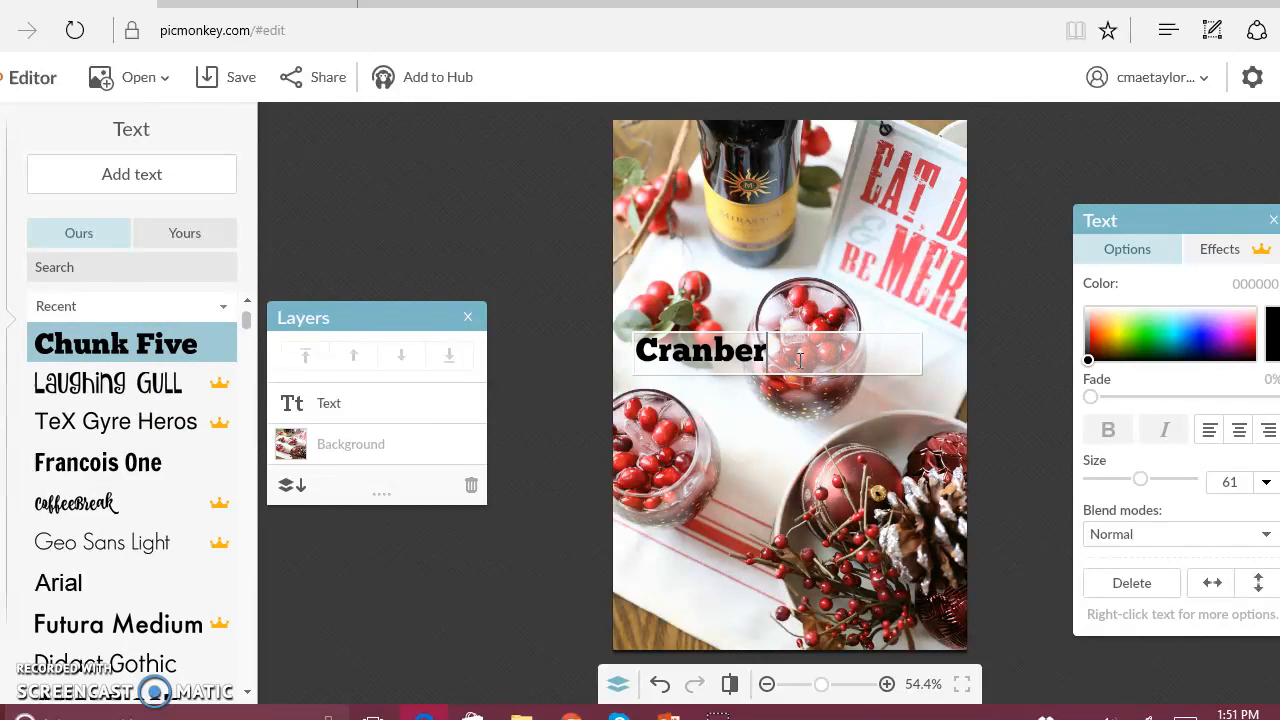
text(ry Cocktail)
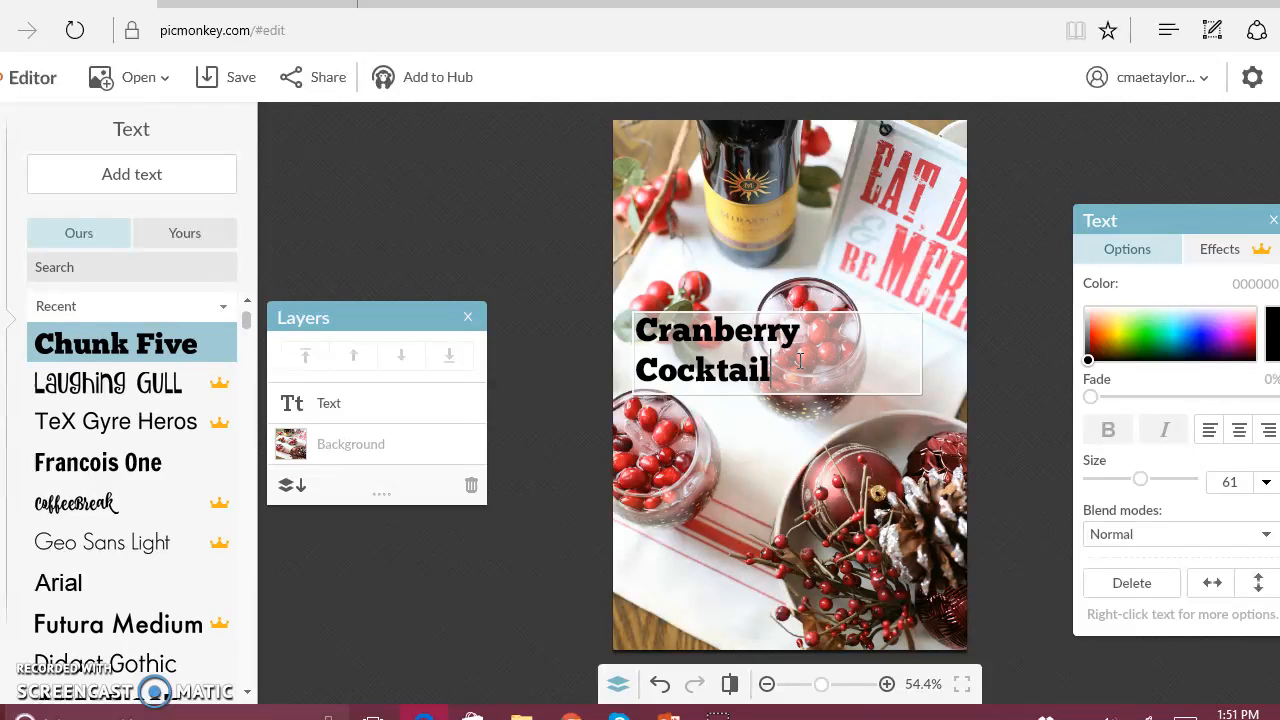
Center-align the "Cranberry Cocktail" text and move it to the lower-left corner of the photo.
click(1238, 430)
drag(795, 325, 742, 338)
click(768, 311)
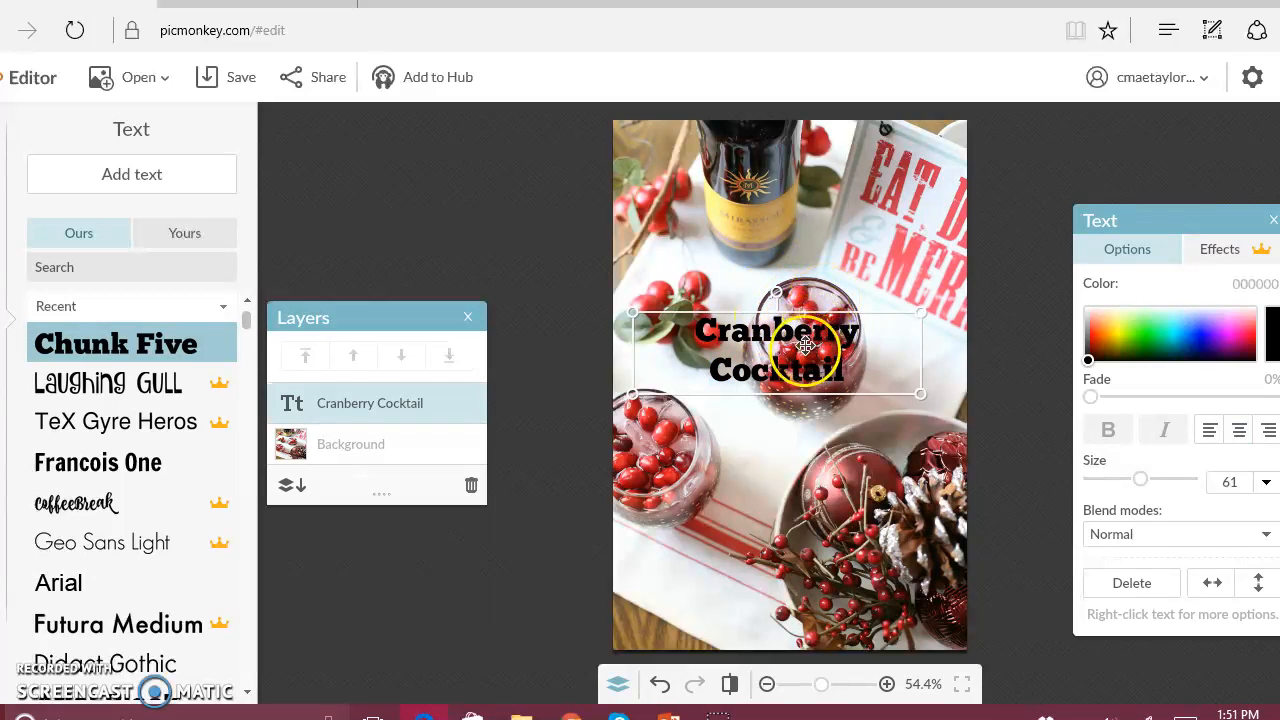
drag(802, 356, 735, 608)
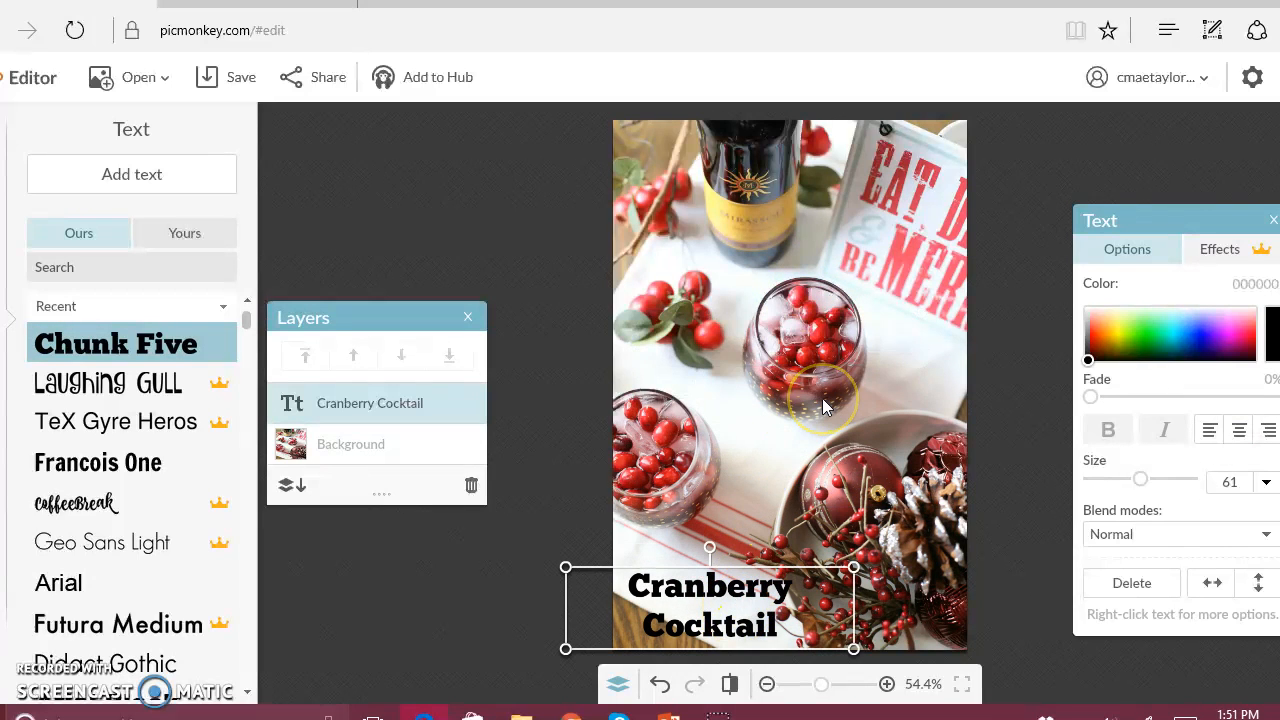
click(406, 205)
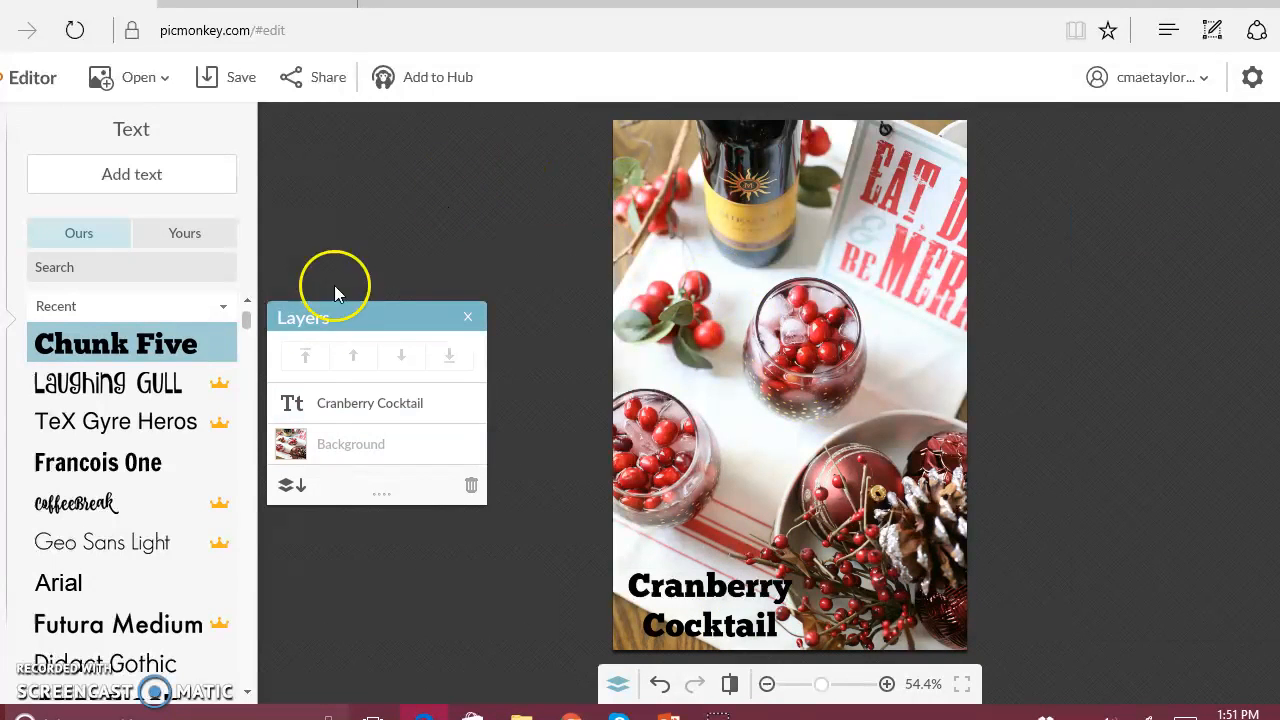
click(2, 367)
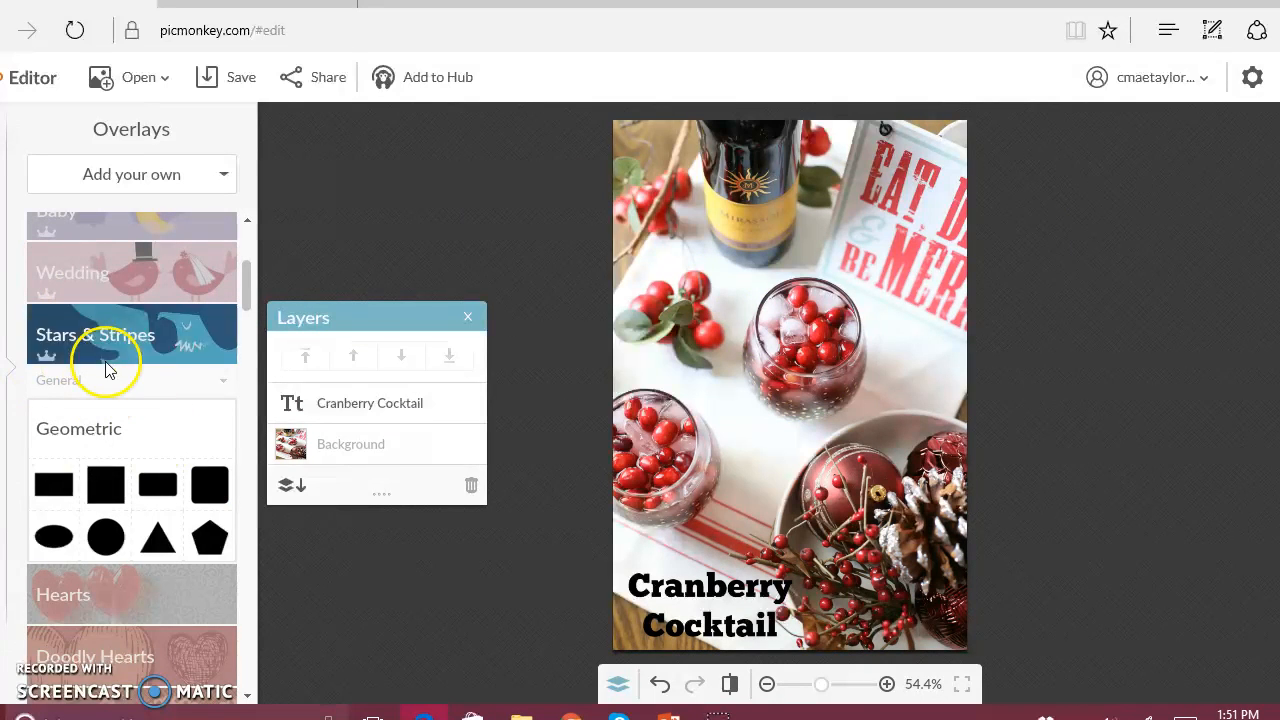
scroll(105, 370, up, 3)
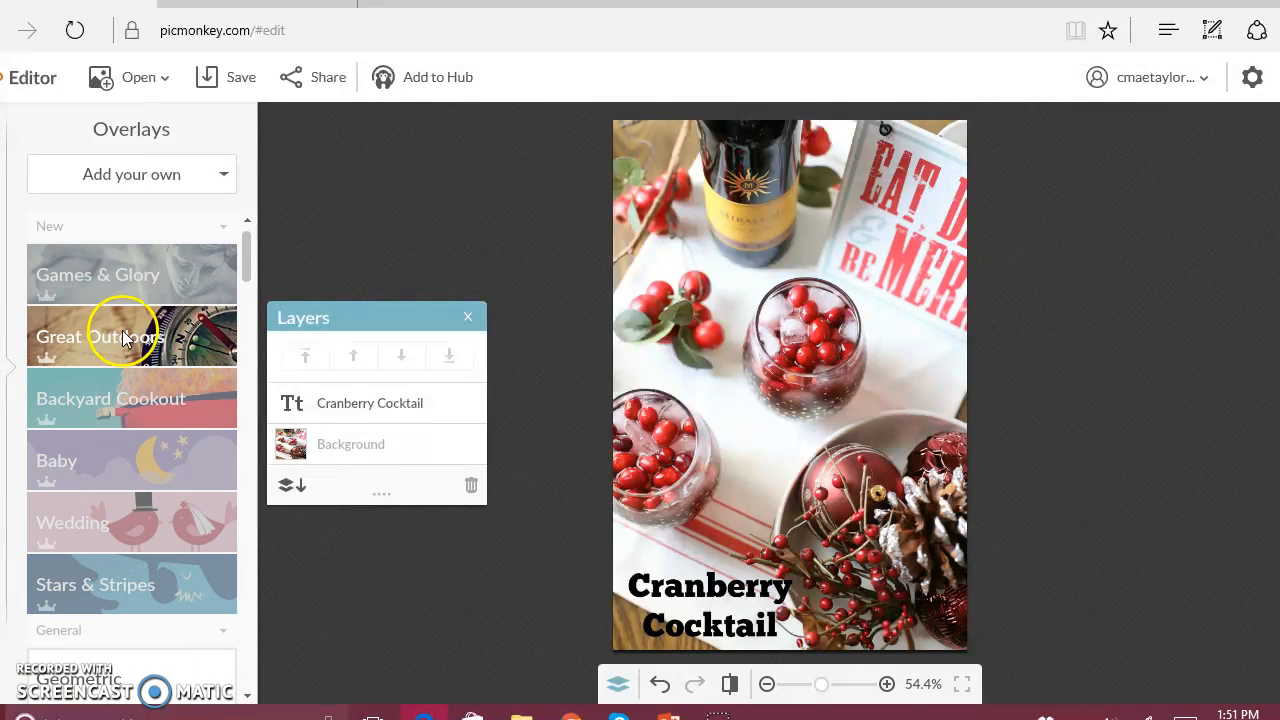
click(160, 174)
click(133, 222)
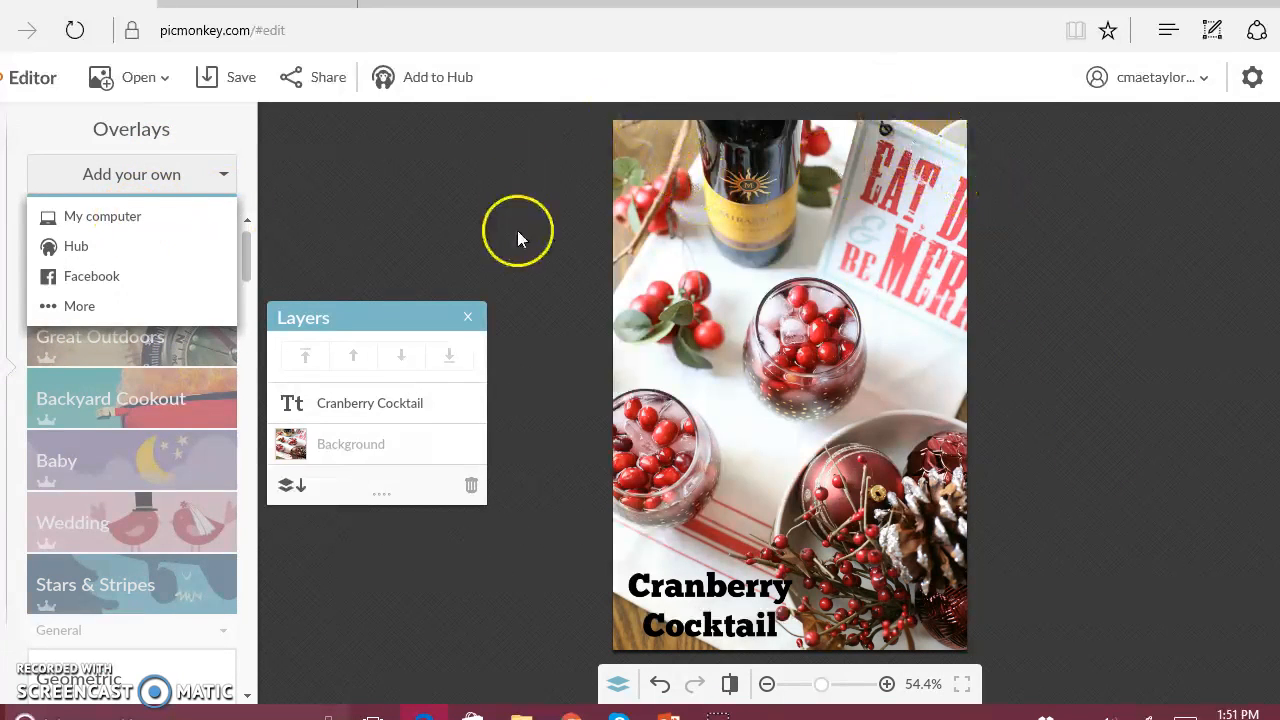
click(483, 233)
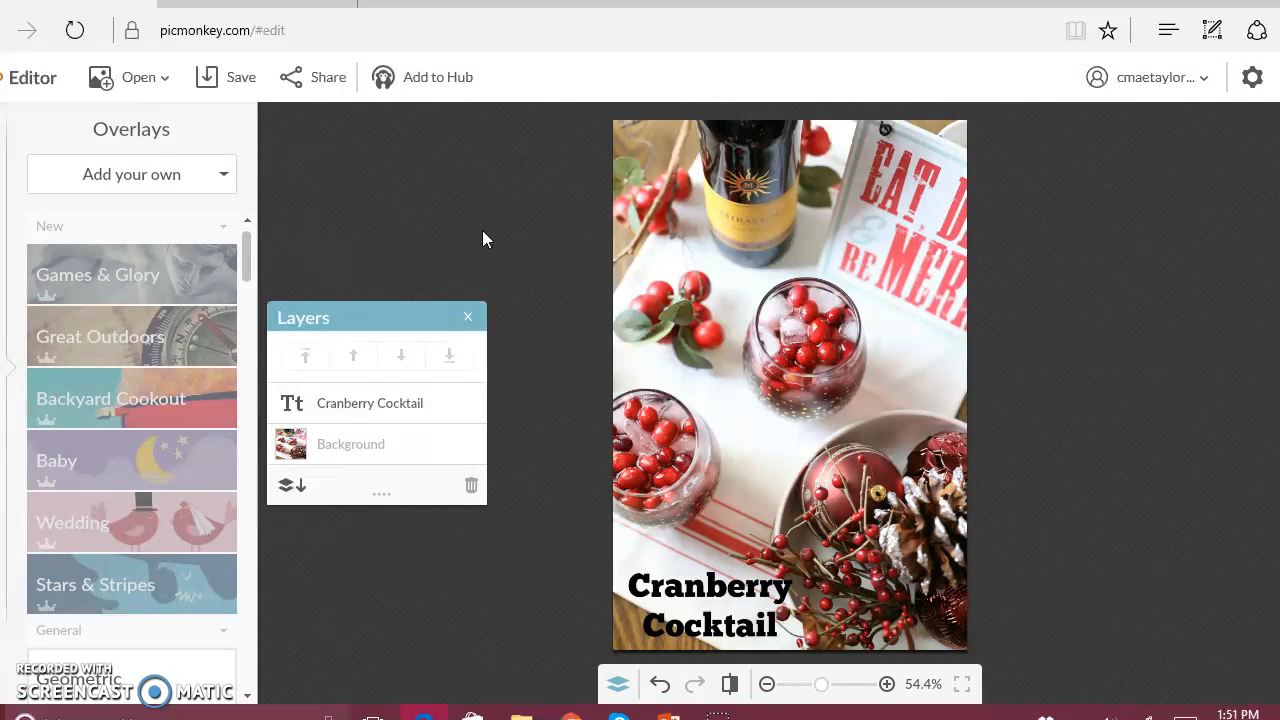
Review the save settings for the titled photo and leave them without saving the file.
click(253, 88)
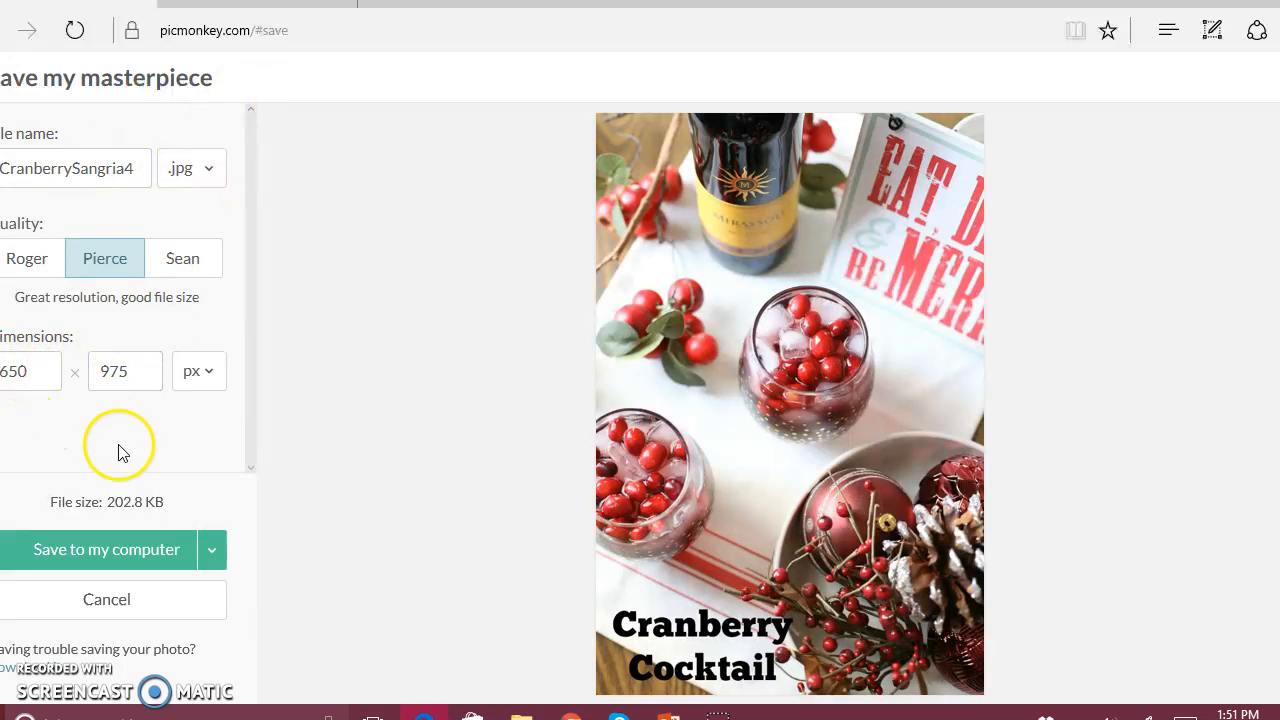
click(146, 608)
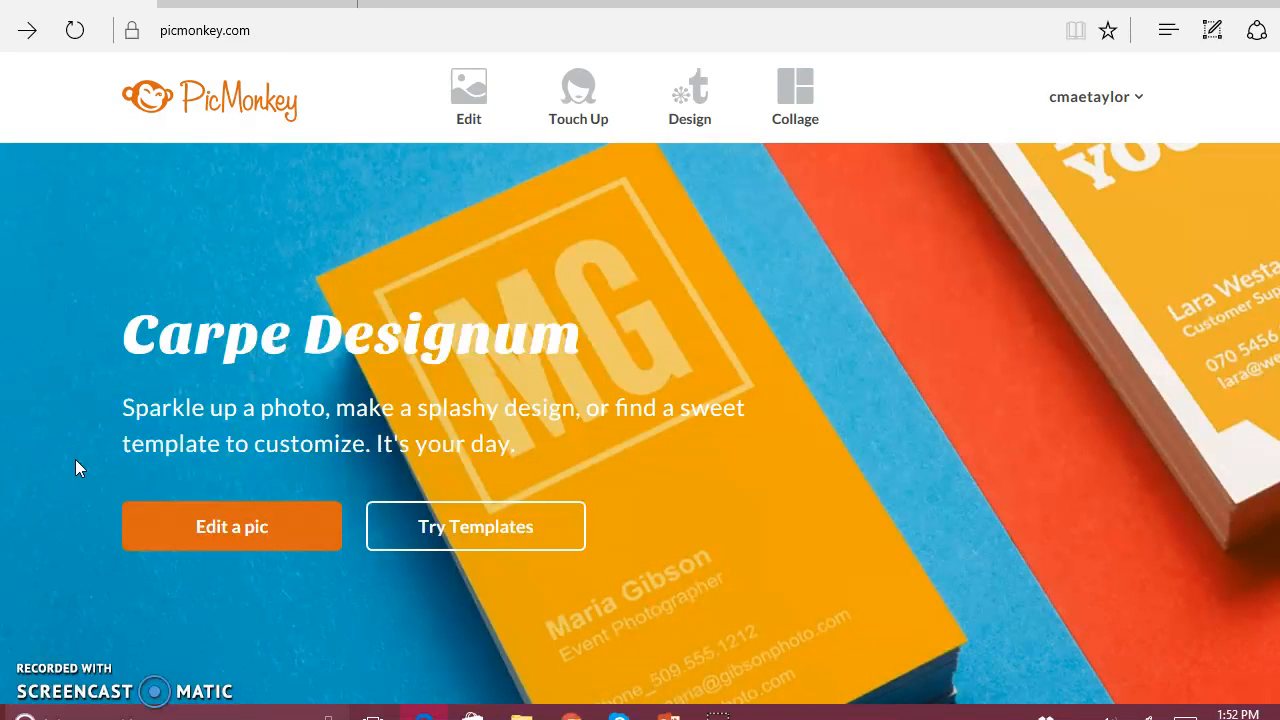
Start a new collage, narrow the canvas to a width of 750 px, and remove the tall cell beside the two stacked cells.
click(795, 90)
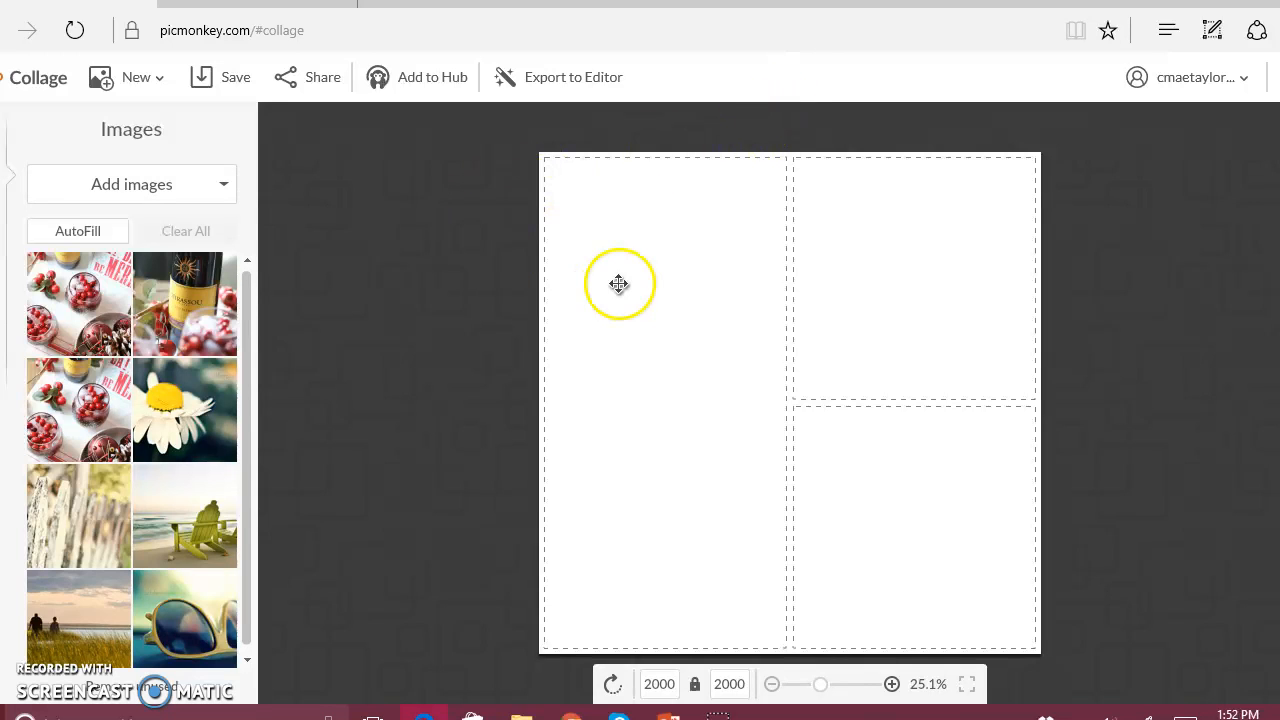
drag(548, 309, 695, 286)
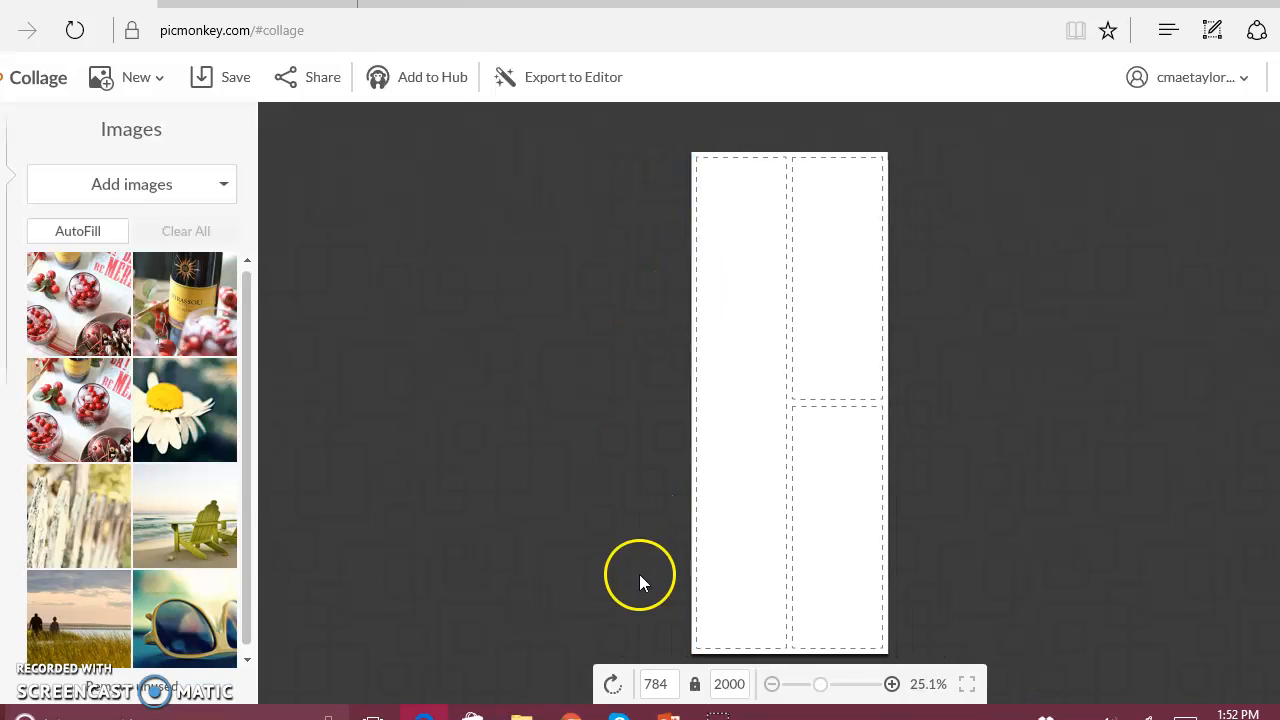
drag(670, 677, 643, 683)
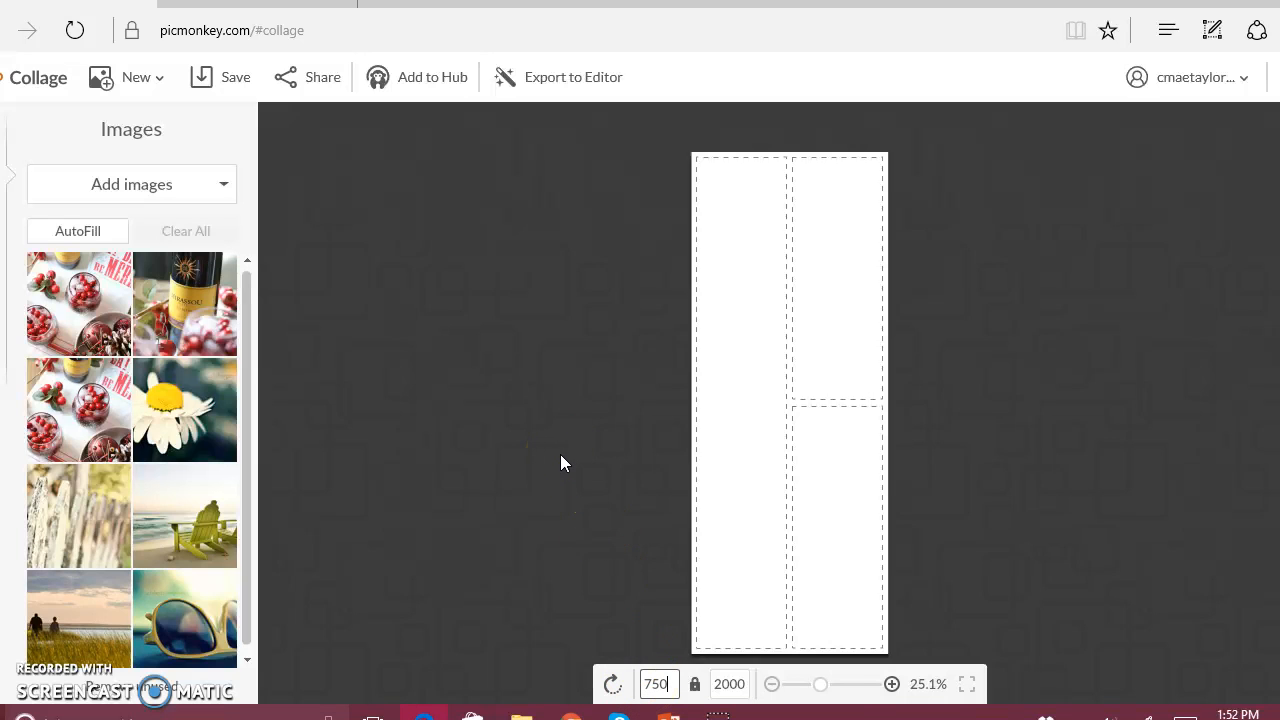
click(771, 177)
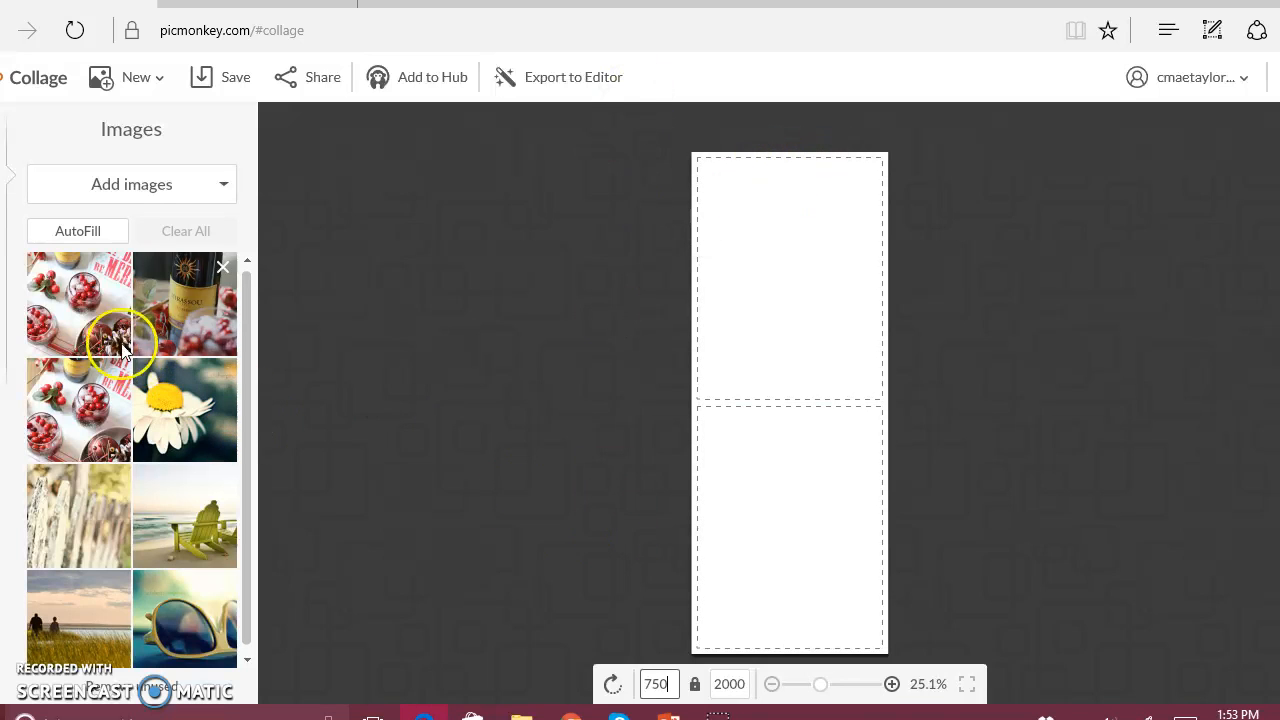
Place the first glasses photo in the top cell and the wine bottle photo in a new bottom cell, and shorten the empty cell between them.
drag(61, 283, 791, 284)
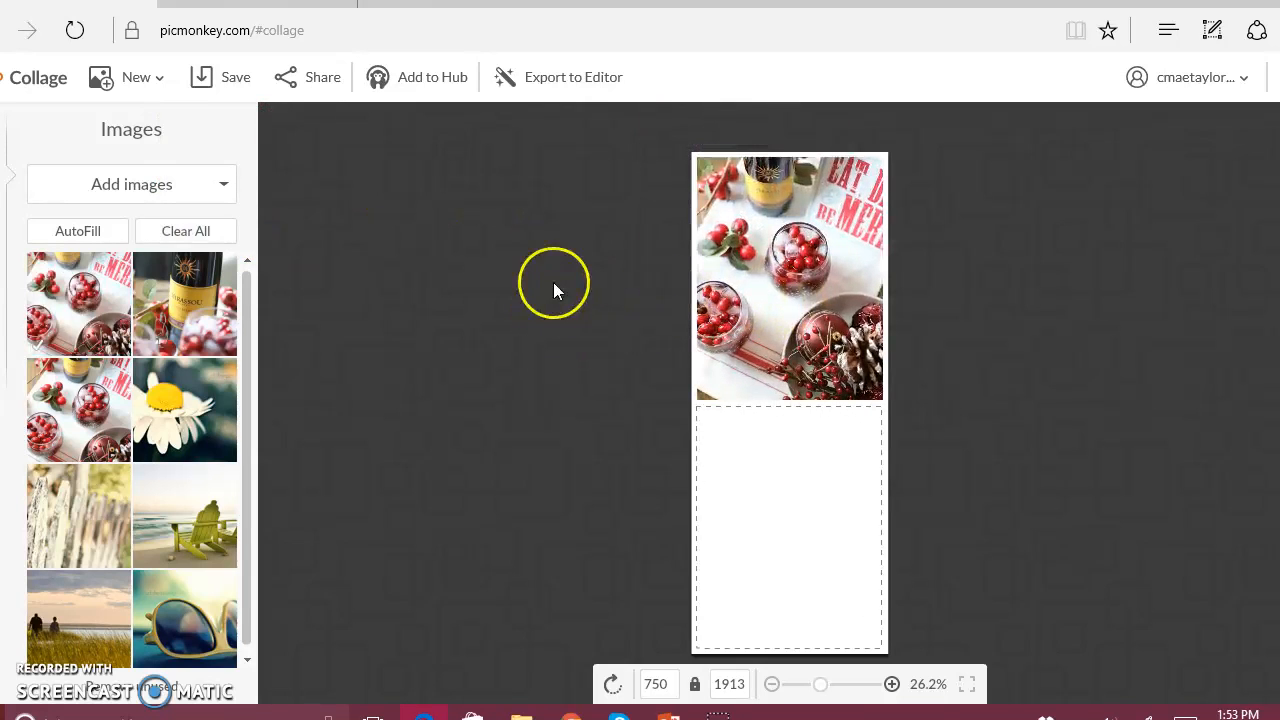
drag(194, 292, 798, 660)
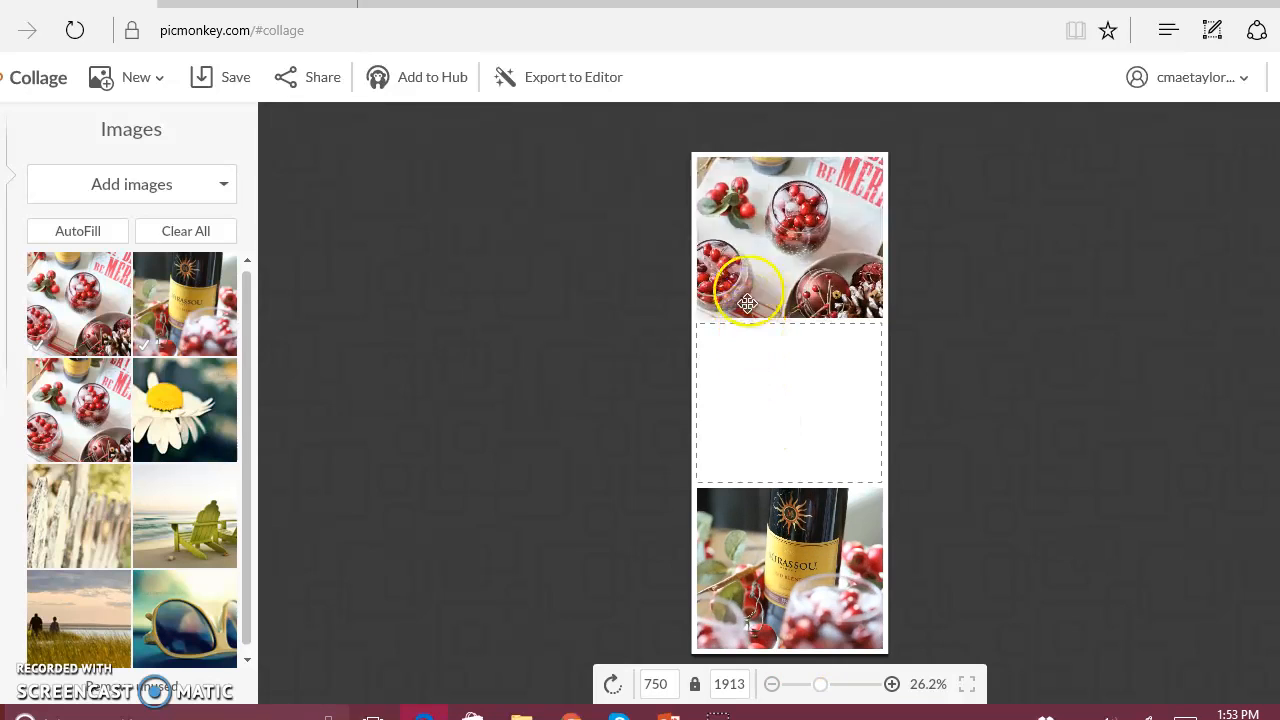
drag(777, 480, 777, 421)
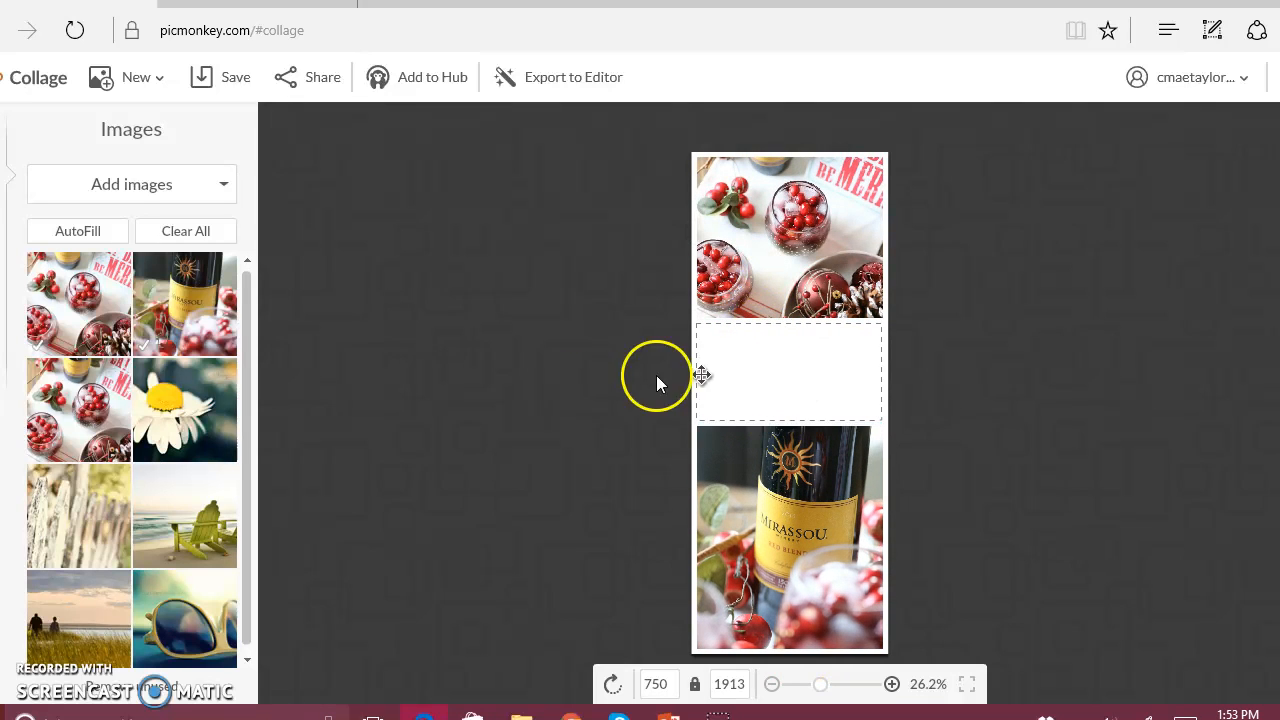
Add the other glasses photo as a slightly enlarged cell below the bottle photo, and export the collage to the Editor.
drag(89, 410, 820, 657)
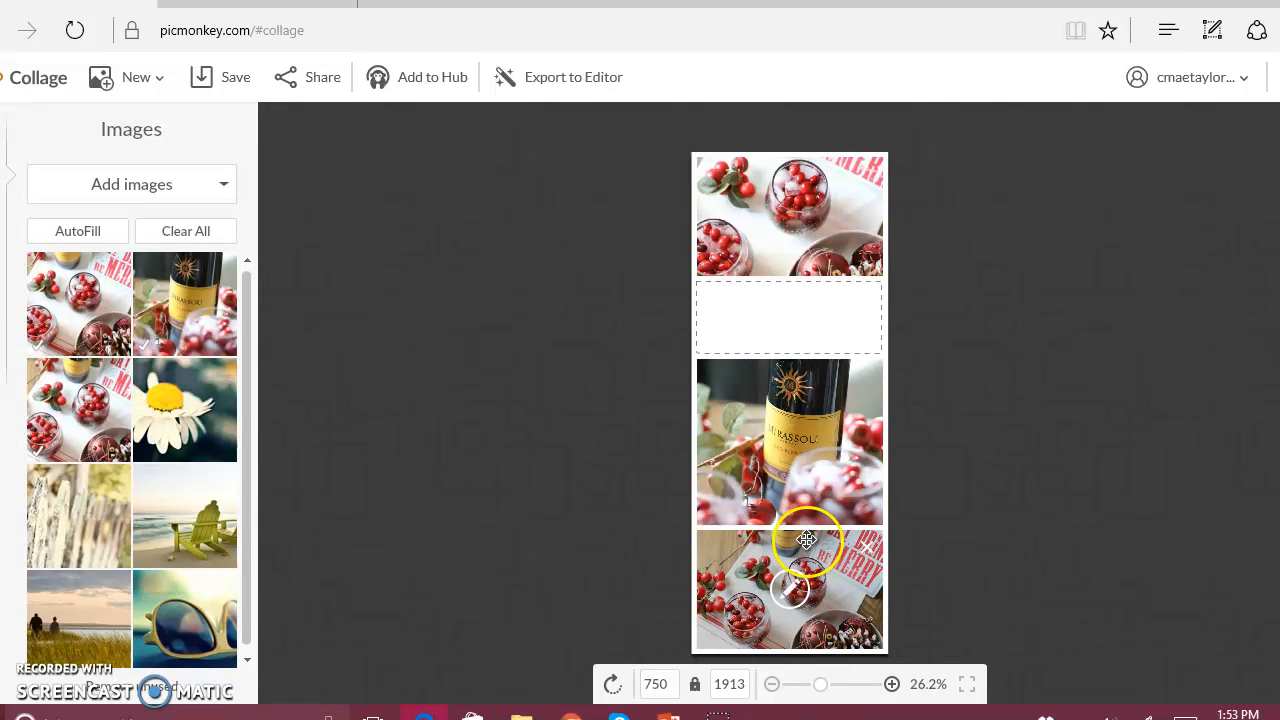
drag(811, 528, 811, 508)
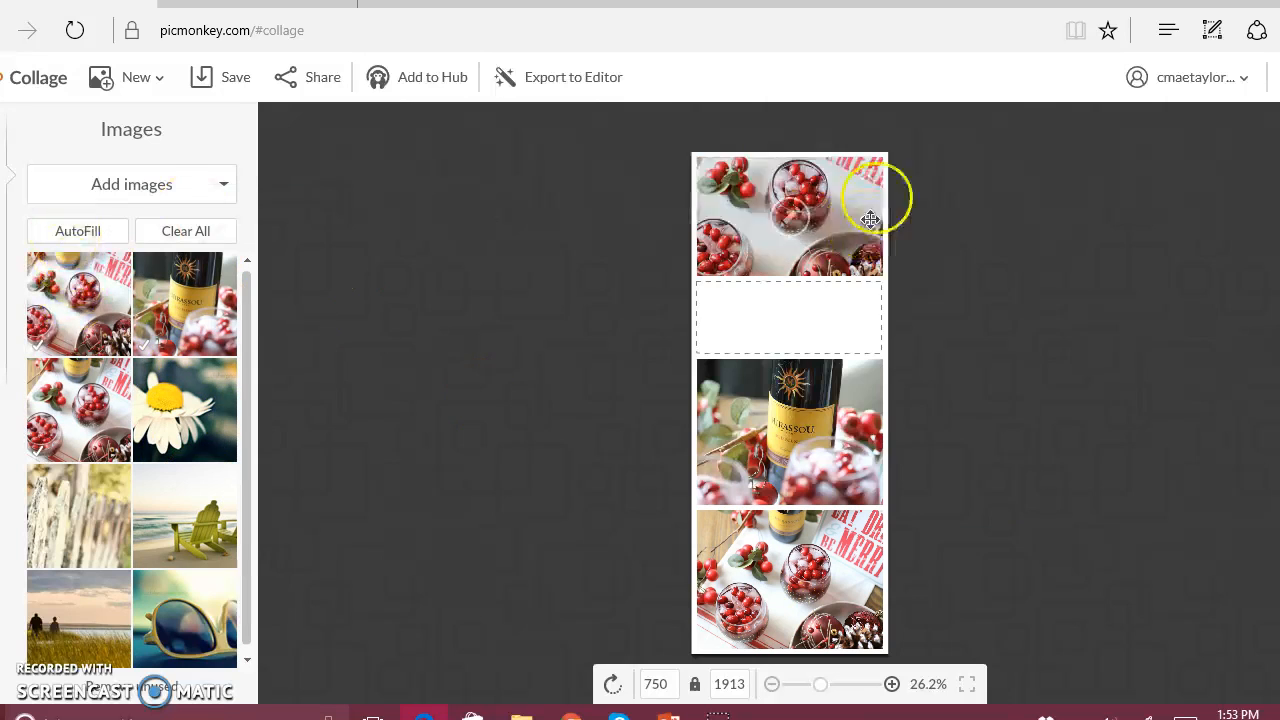
click(580, 80)
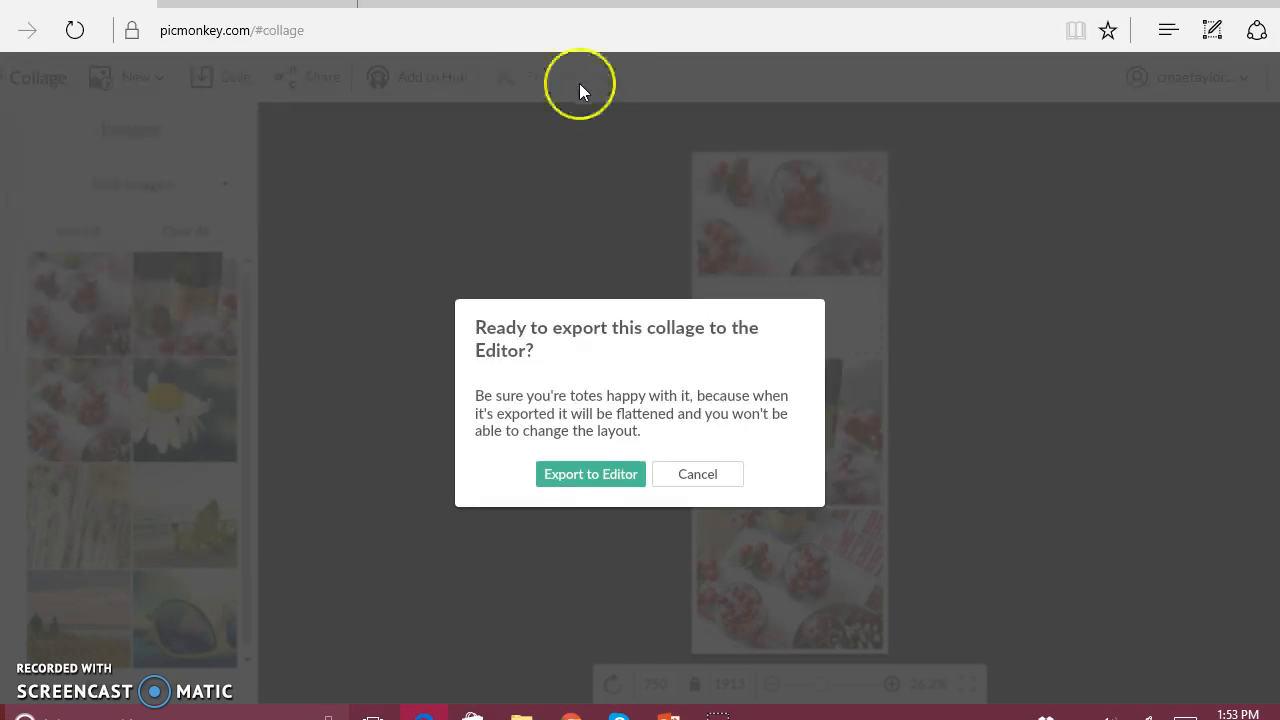
click(580, 475)
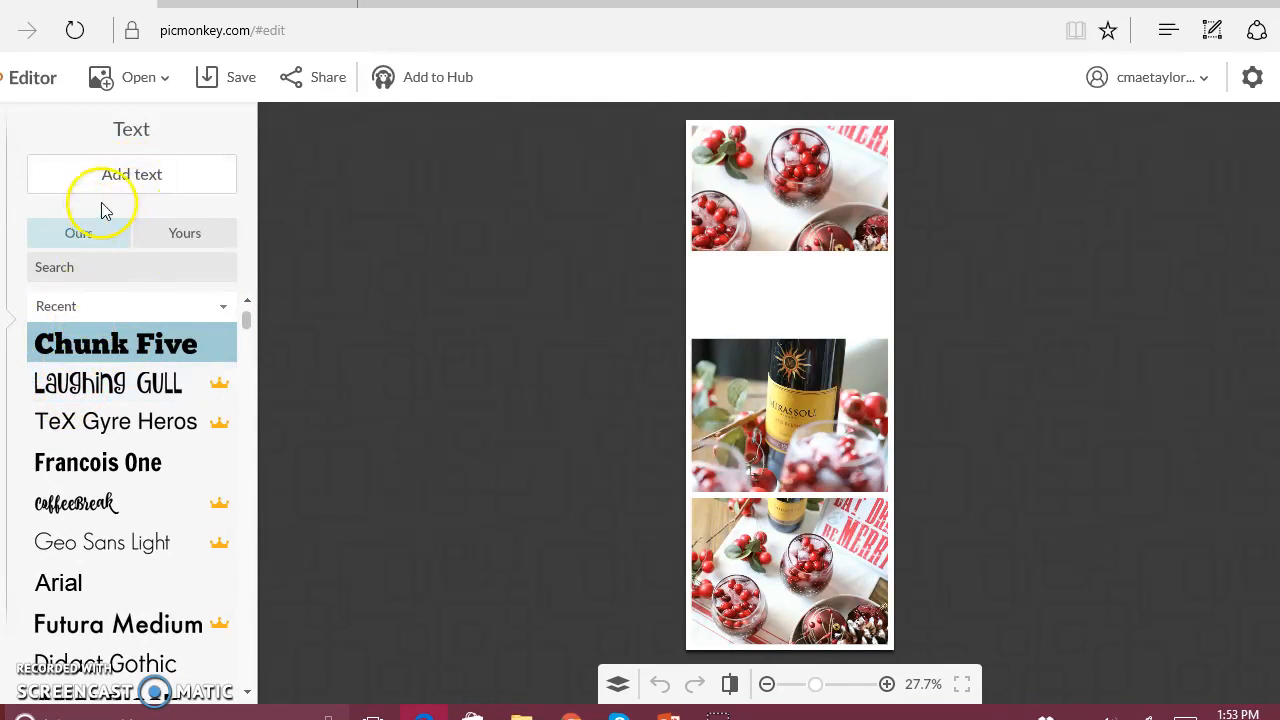
Add a two-line text reading "Cranberry" and "Cocktail" to the collage in the Chunk Five font.
click(124, 170)
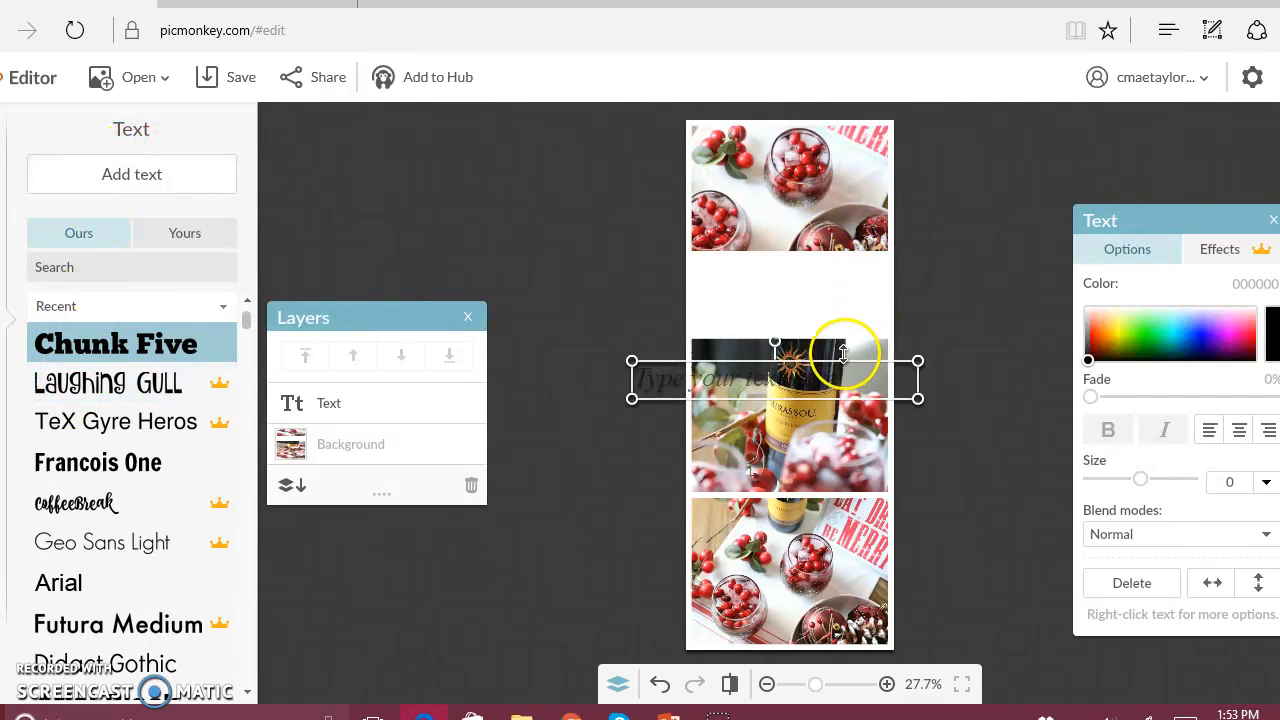
double_click(832, 385)
text(Cr)
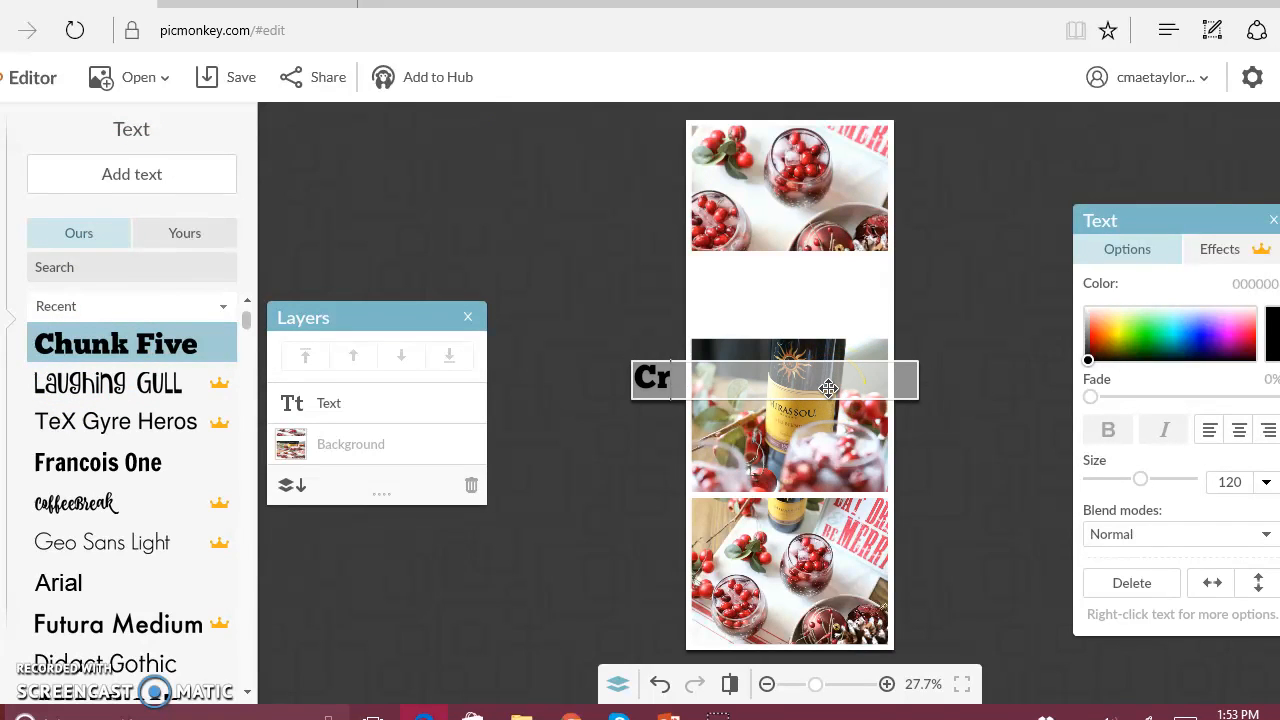
text(anberry)
key(Return)
text(Cocktail)
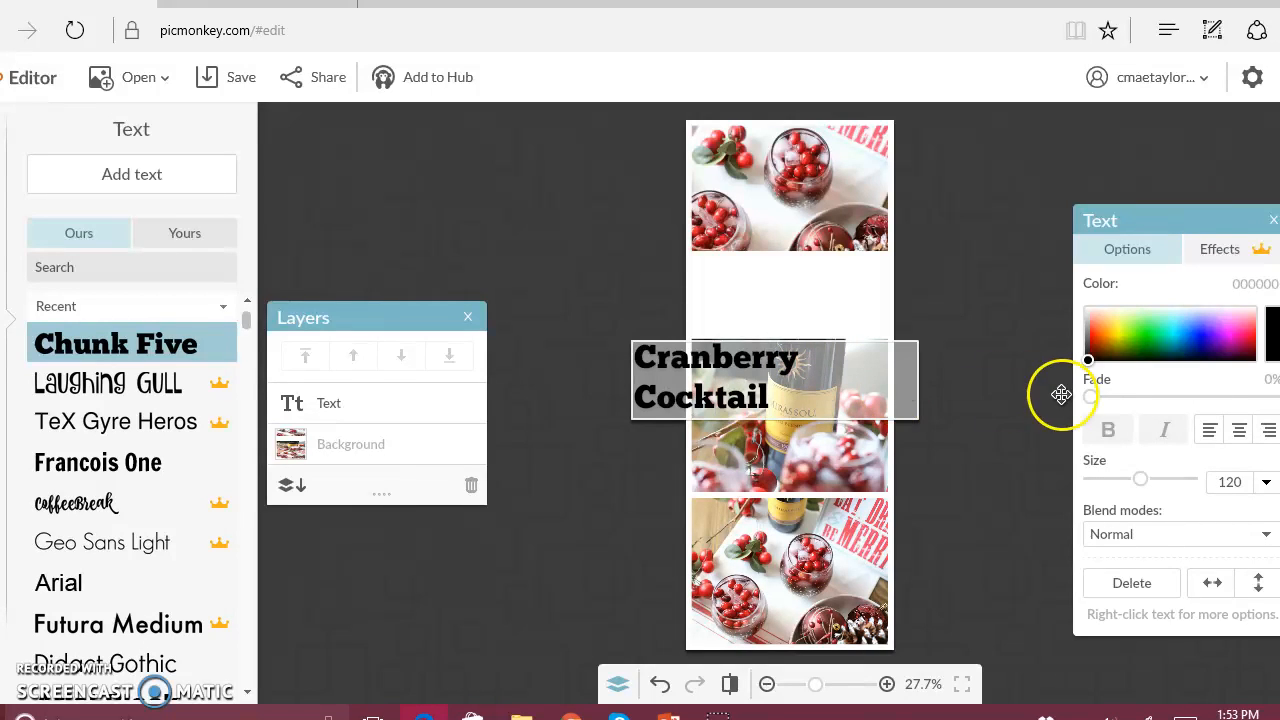
Center-align the "Cranberry Cocktail" text and move it into the white gap between the top glasses photo and the bottle photo.
click(1240, 430)
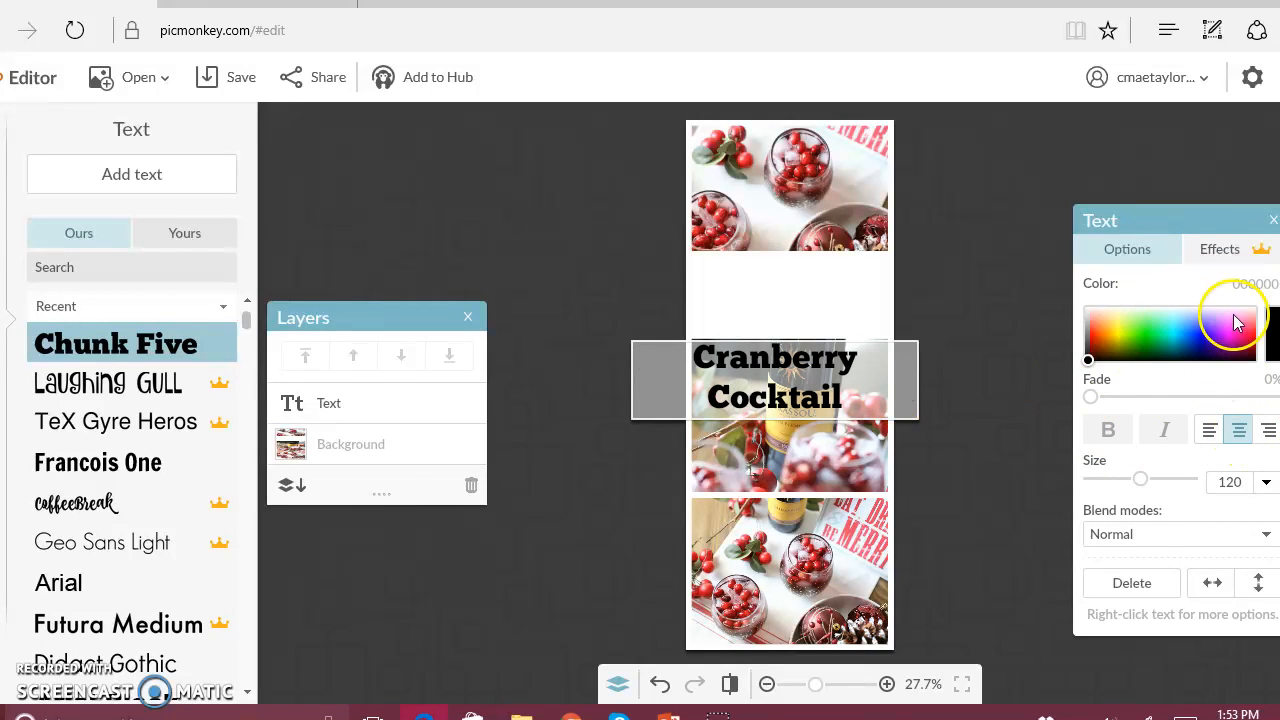
click(923, 356)
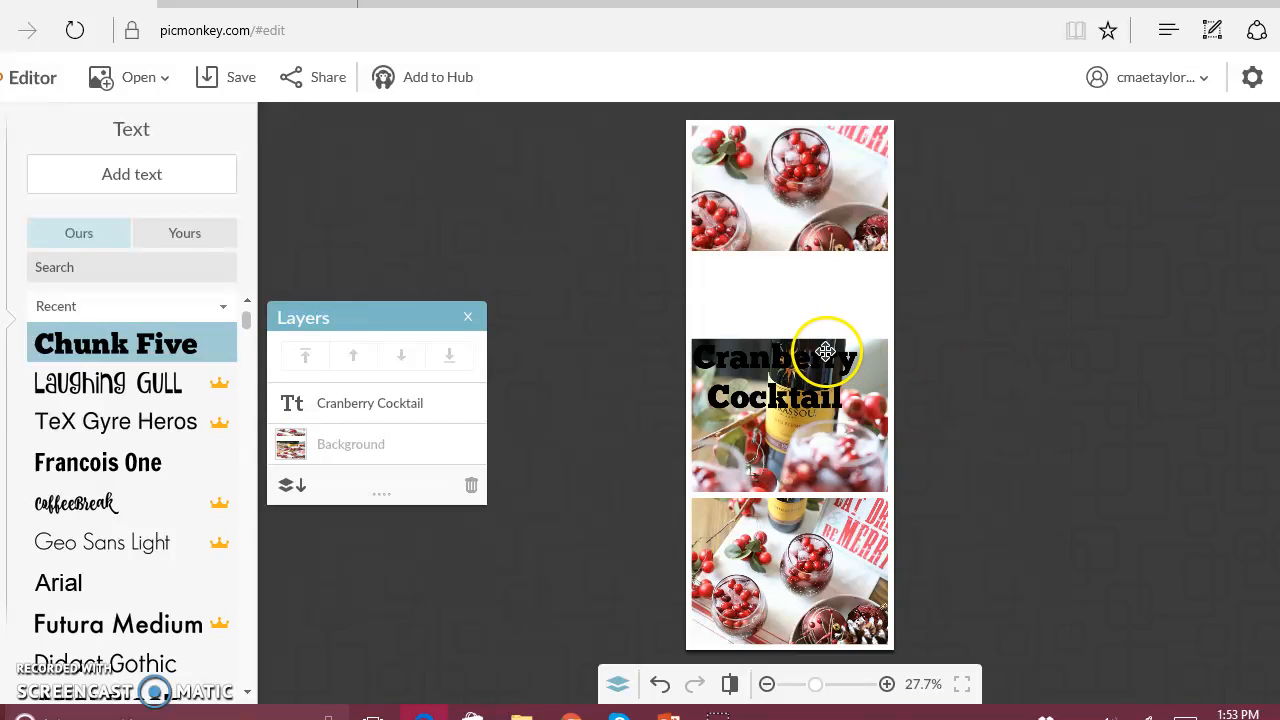
click(817, 345)
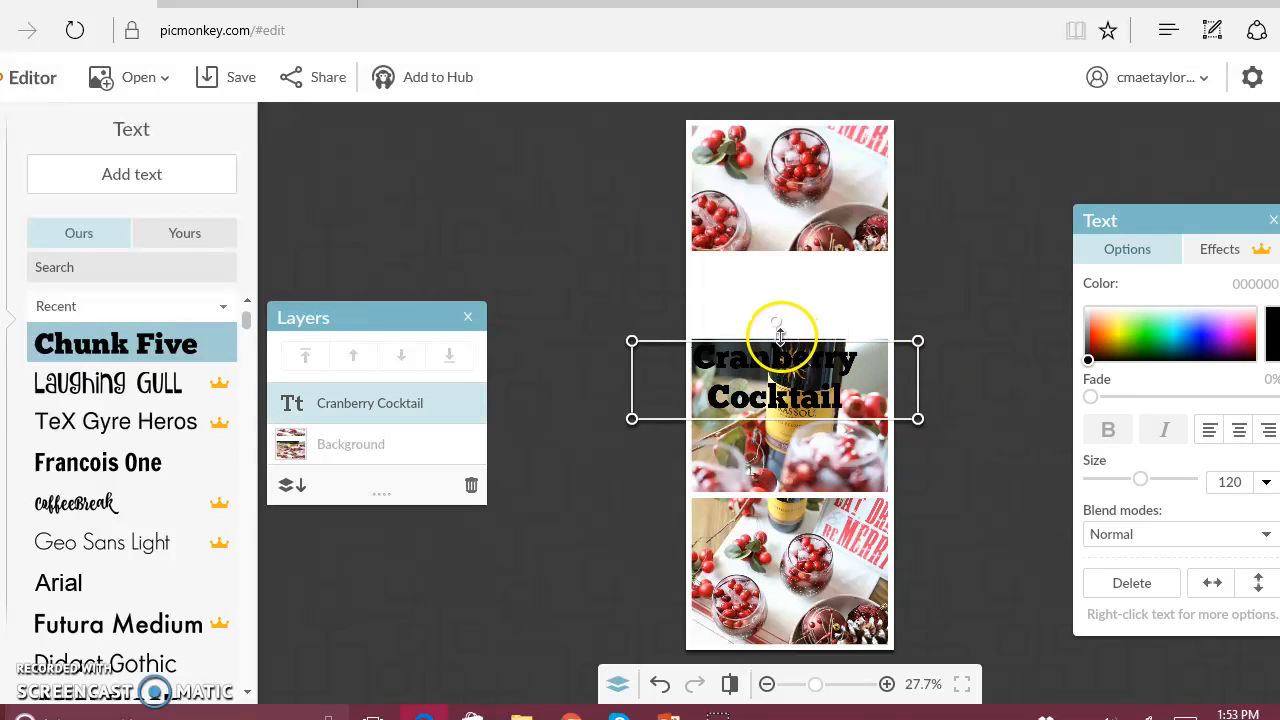
drag(748, 355, 758, 292)
click(762, 428)
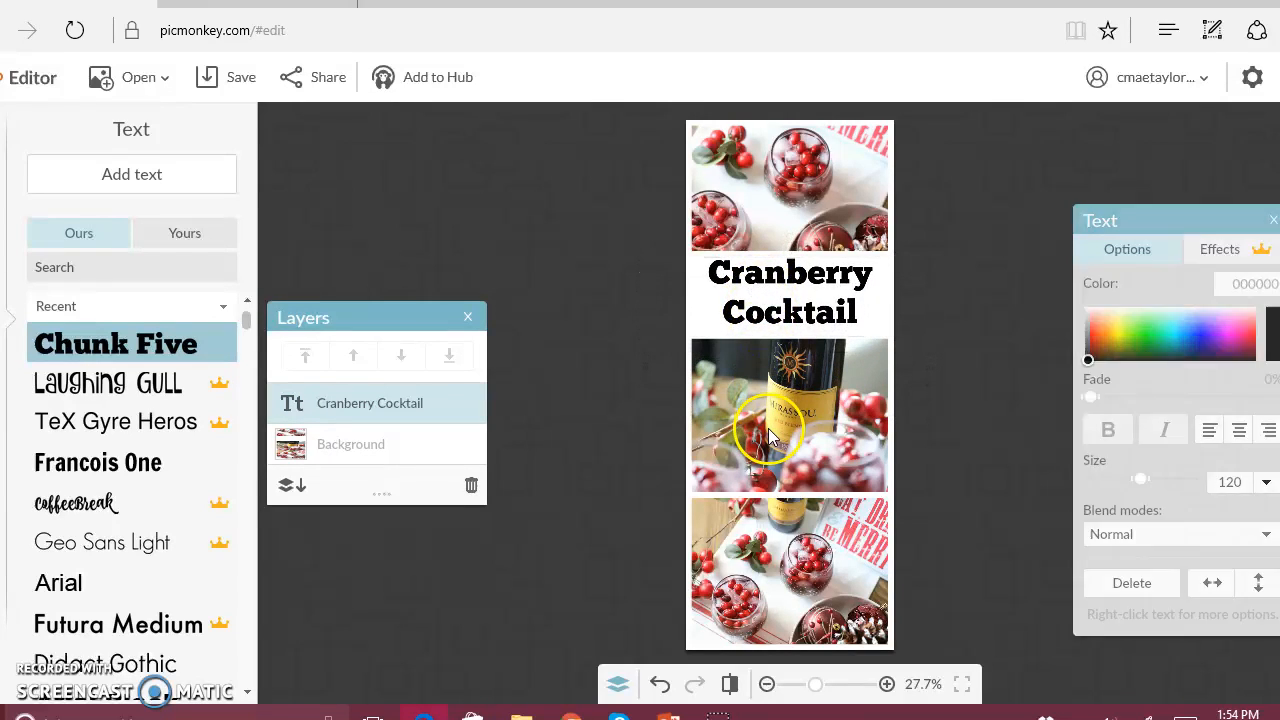
click(772, 108)
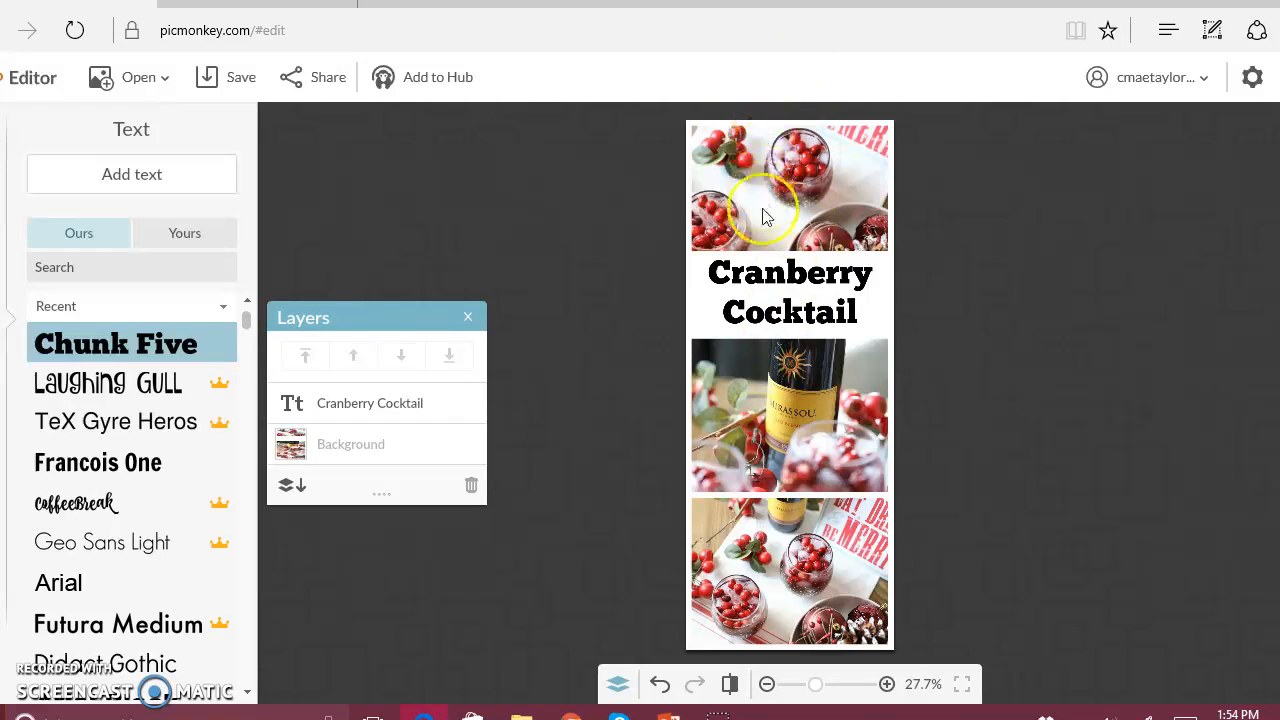